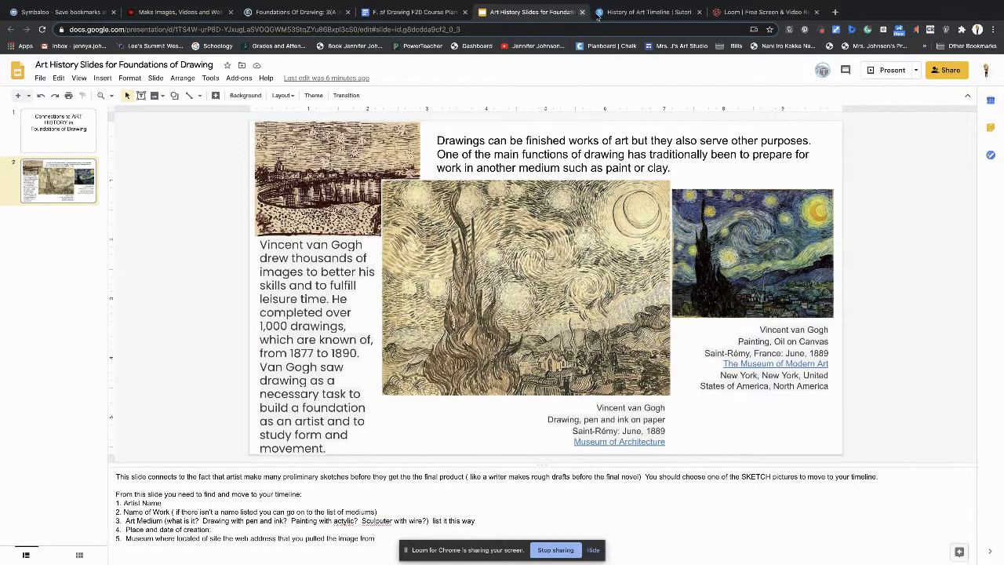
Step: Switch to the Sutori History of Art Timeline and look over its Pre-Raphaelite and Romanticism sections
left_click(642, 12)
scroll(619, 180, "up", 20)
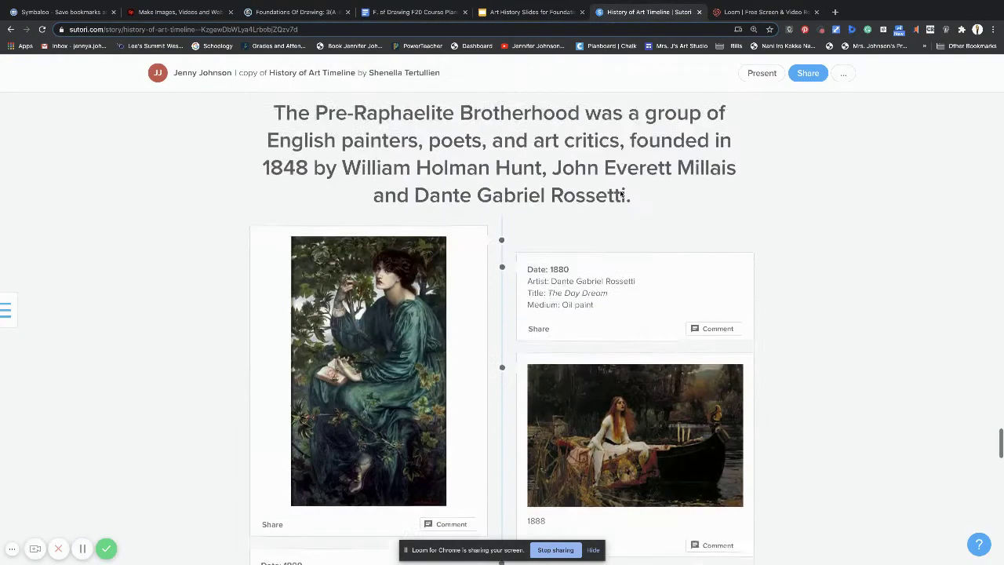
scroll(622, 188, "up", 2)
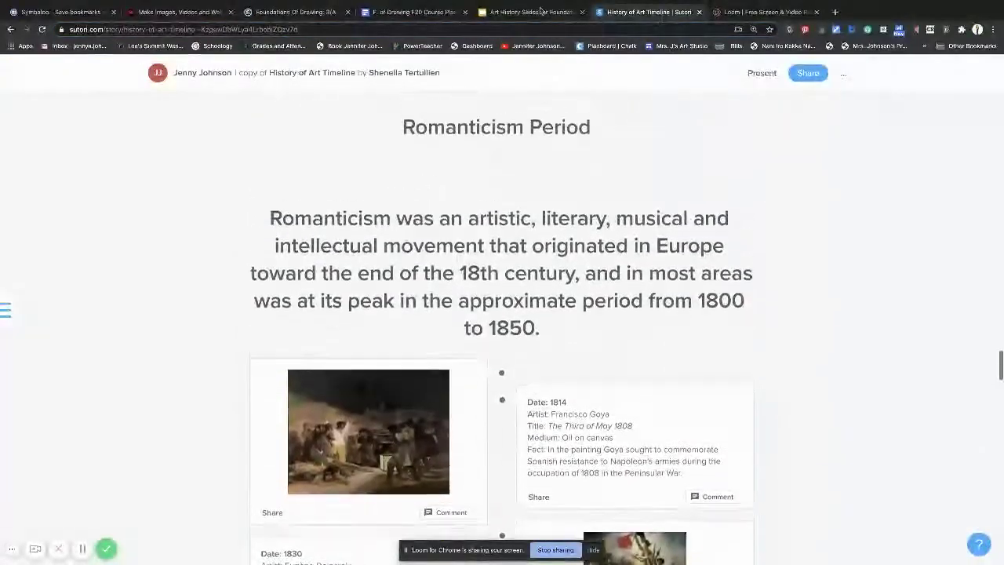
Step: Return to the Art History slides and correct the misspelled words in the speaker notes to "acrylic" and "Sculpture"
key("ctrl+shift+Tab")
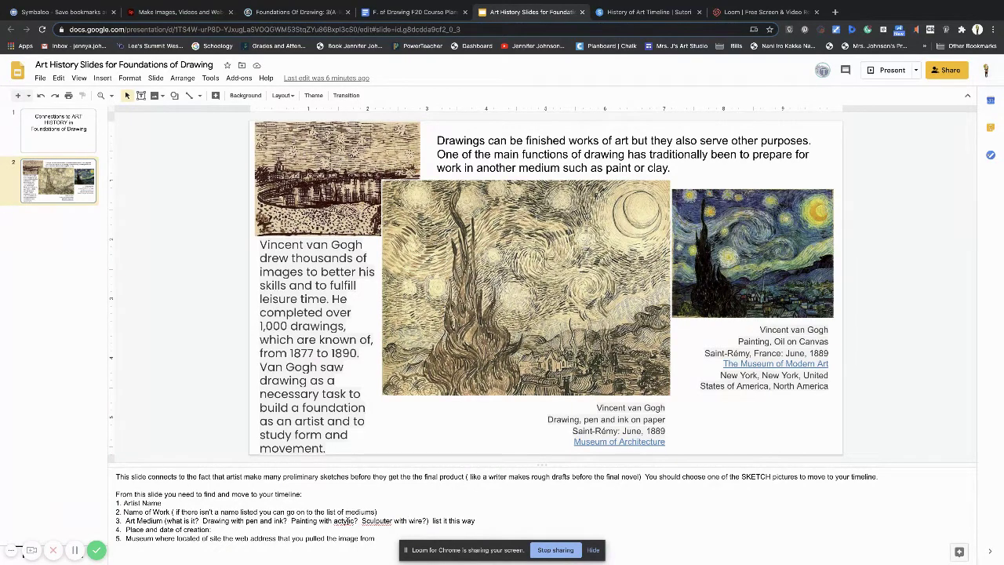
right_click(345, 520)
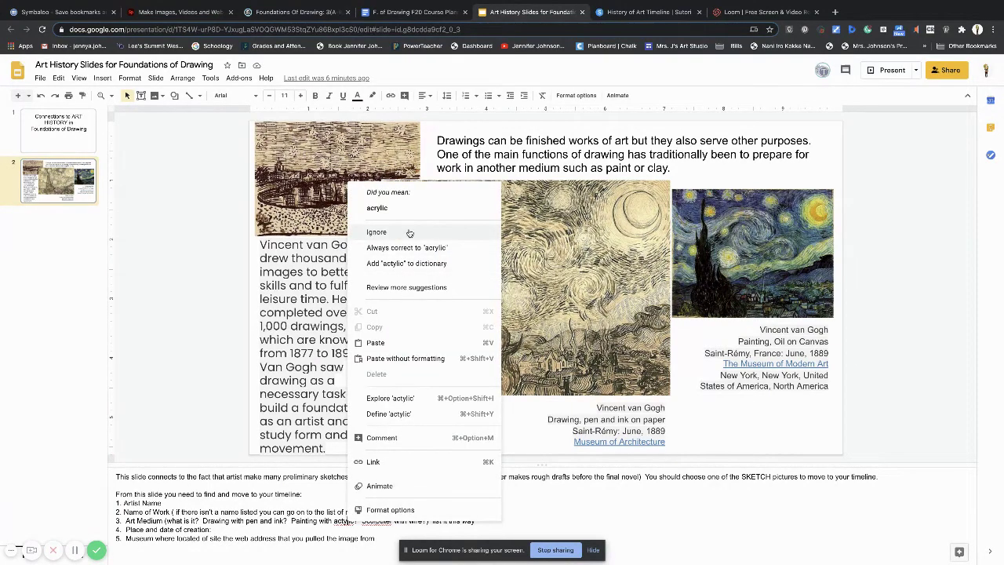
left_click(421, 210)
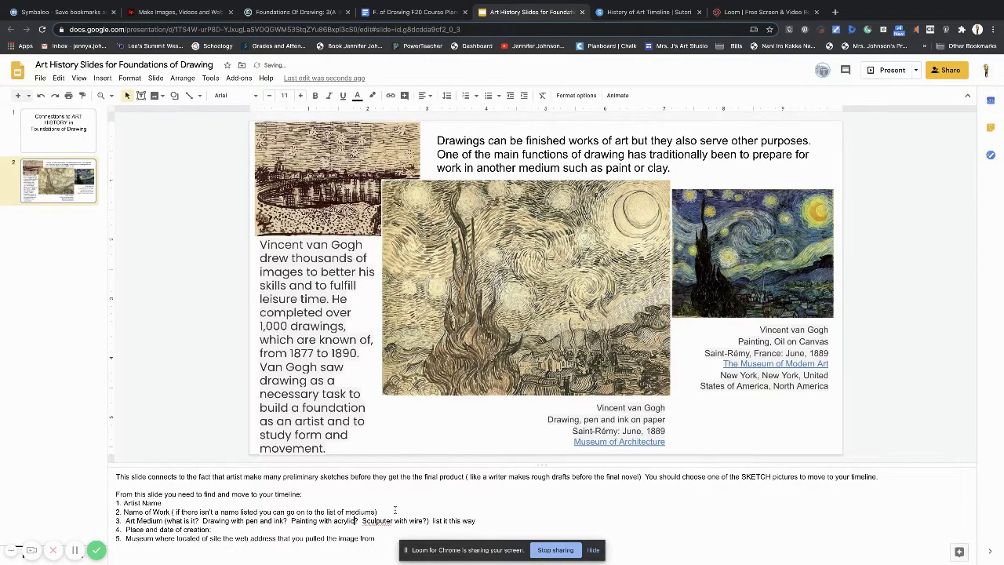
right_click(382, 520)
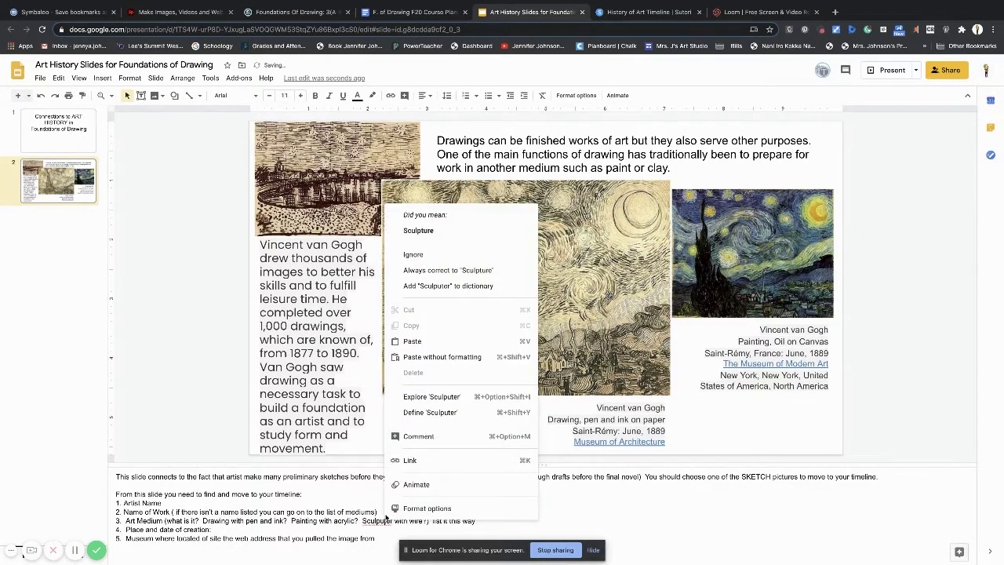
left_click(468, 232)
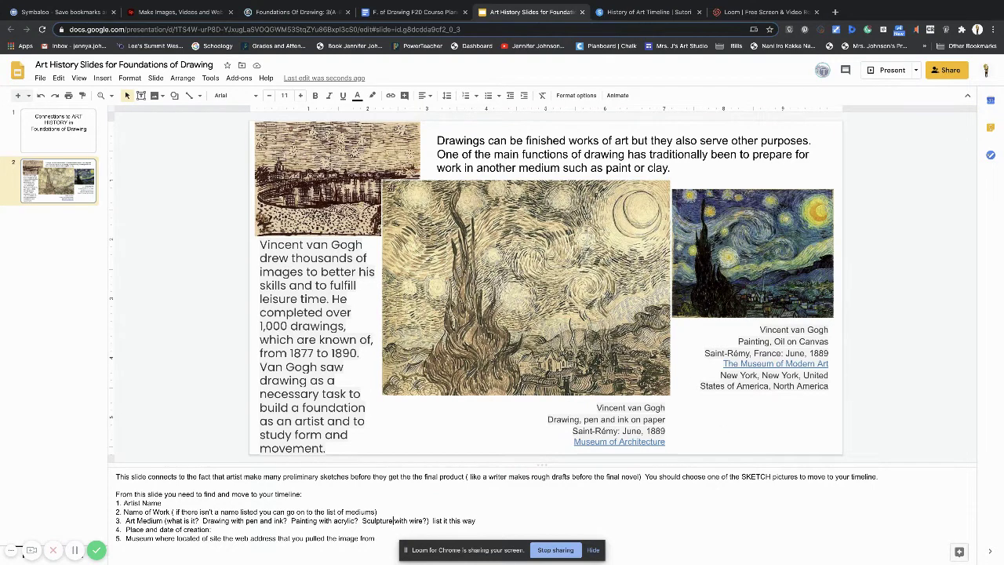
Step: Capture a screenshot of the large pen-and-ink van Gogh drawing in the middle of the slide
mouse_move(604, 361)
left_mouse_down()
mouse_move(654, 400)
mouse_move(671, 399)
left_mouse_up()
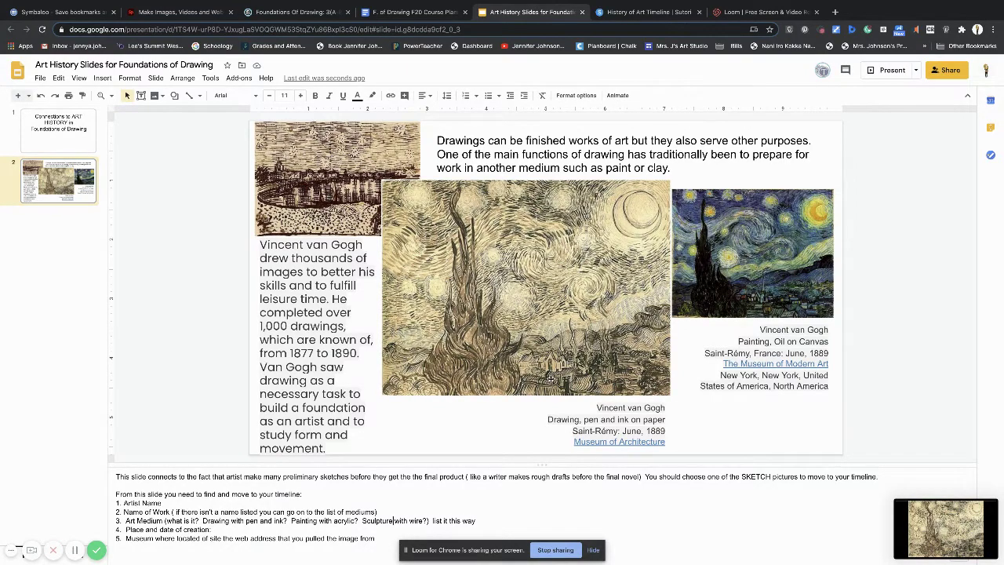
Step: View the website behind the drawing caption's Museum of Architecture link, dismiss the translation offer and close the page
left_click(638, 441)
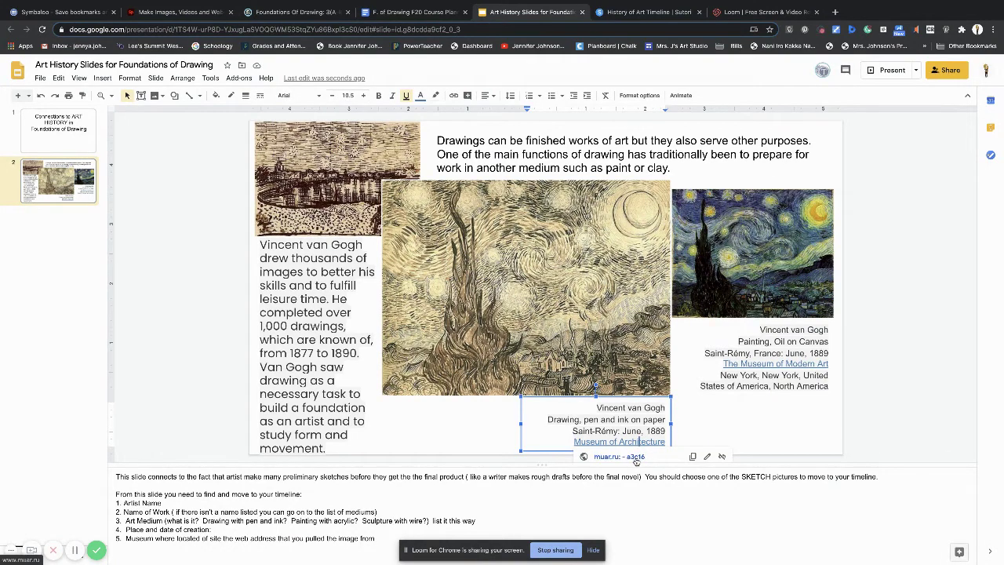
left_click(635, 458)
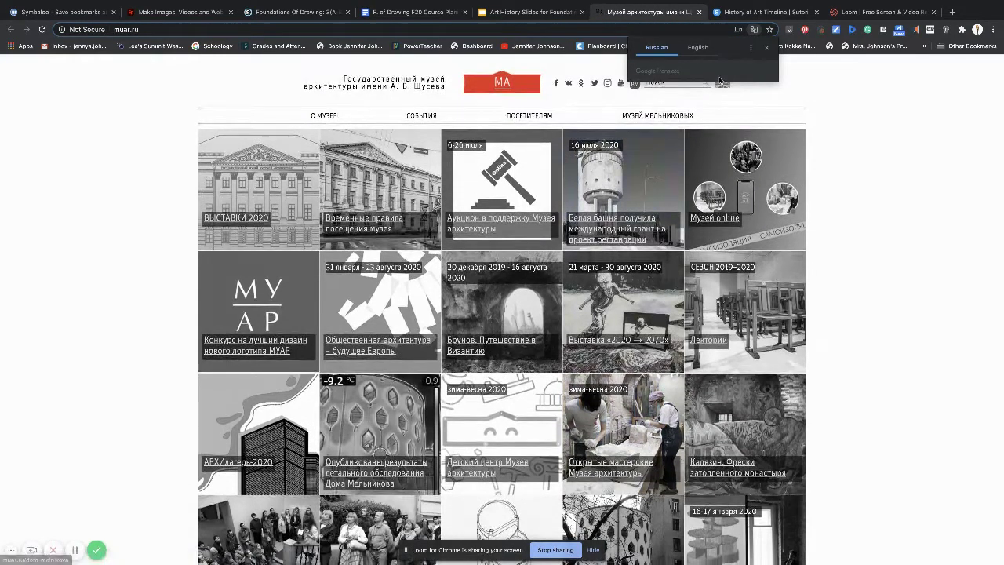
left_click(767, 48)
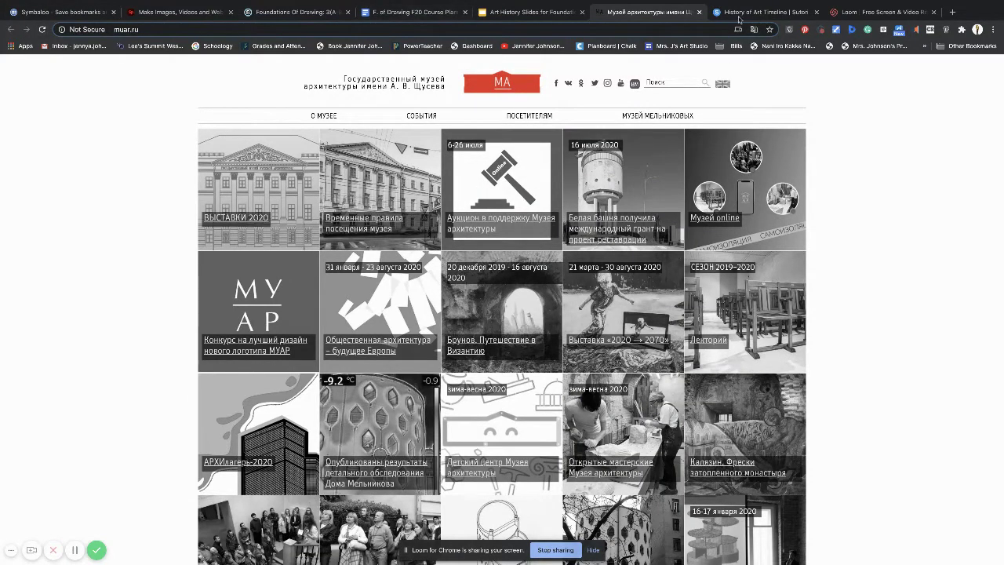
left_click(699, 13)
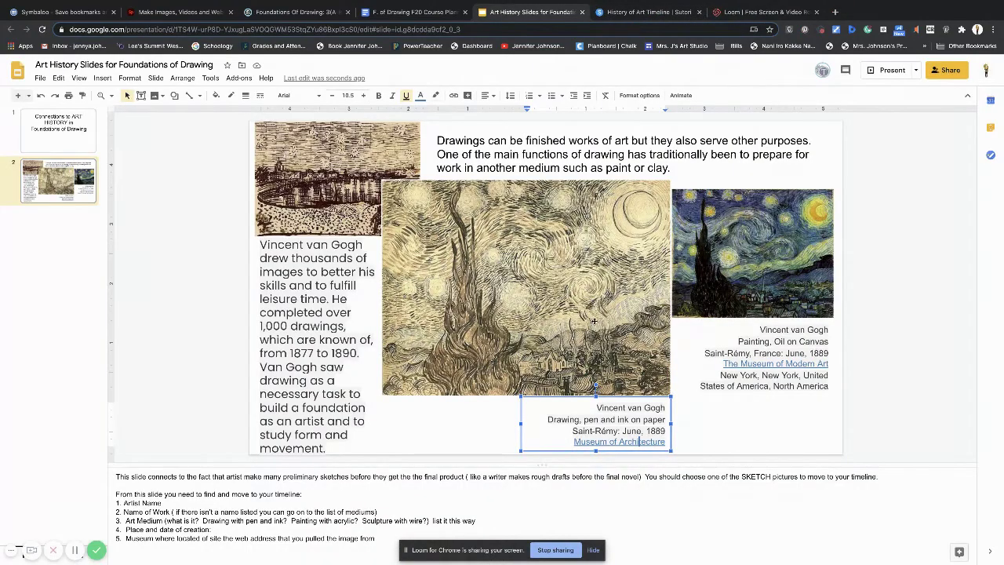
scroll(595, 321, "up", 2)
scroll(595, 321, "down", 2)
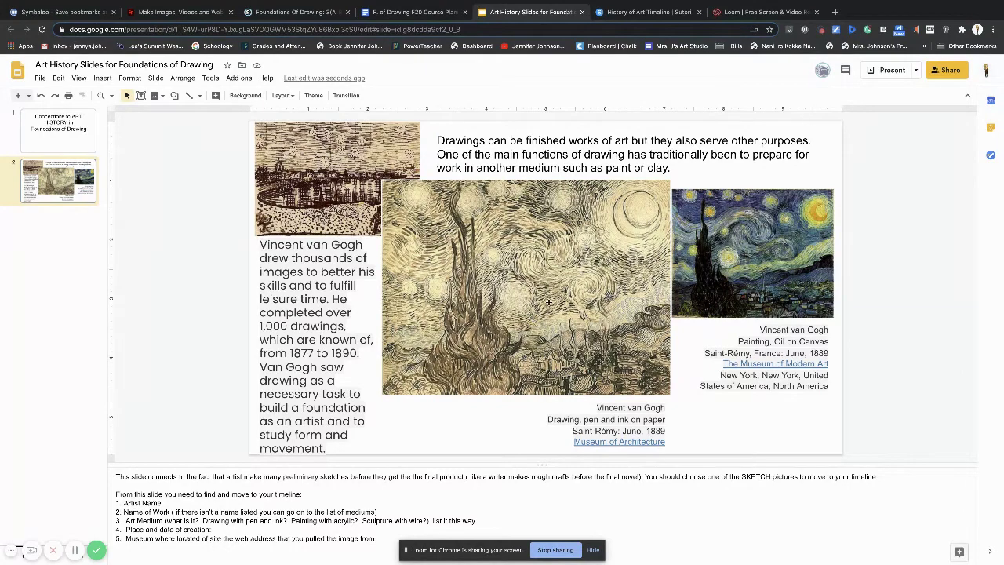
Step: Switch to the Sutori timeline and examine the dated periods from the 1700s to Modernism for where the 1889 drawing fits
left_click(635, 12)
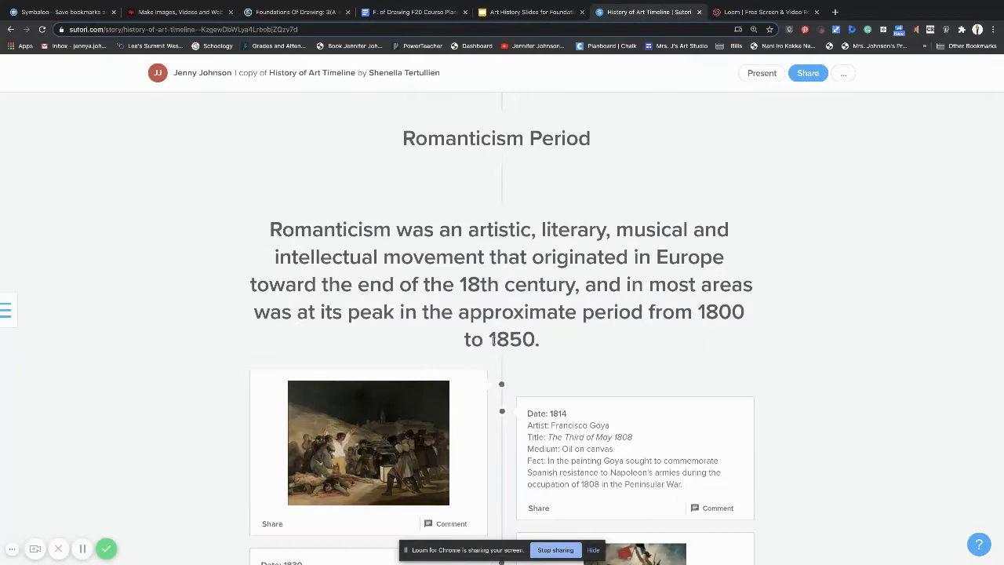
left_click(533, 13)
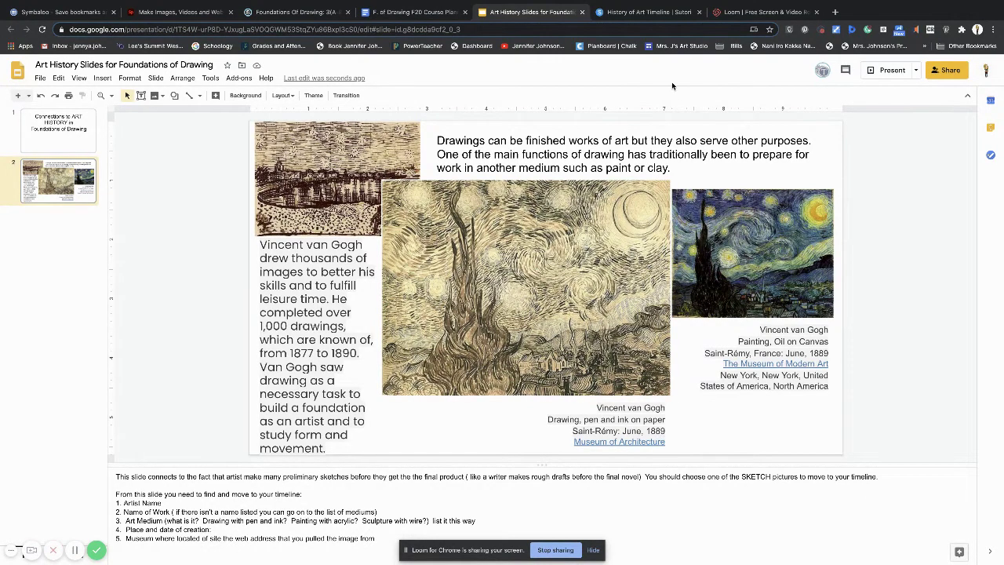
left_click(659, 12)
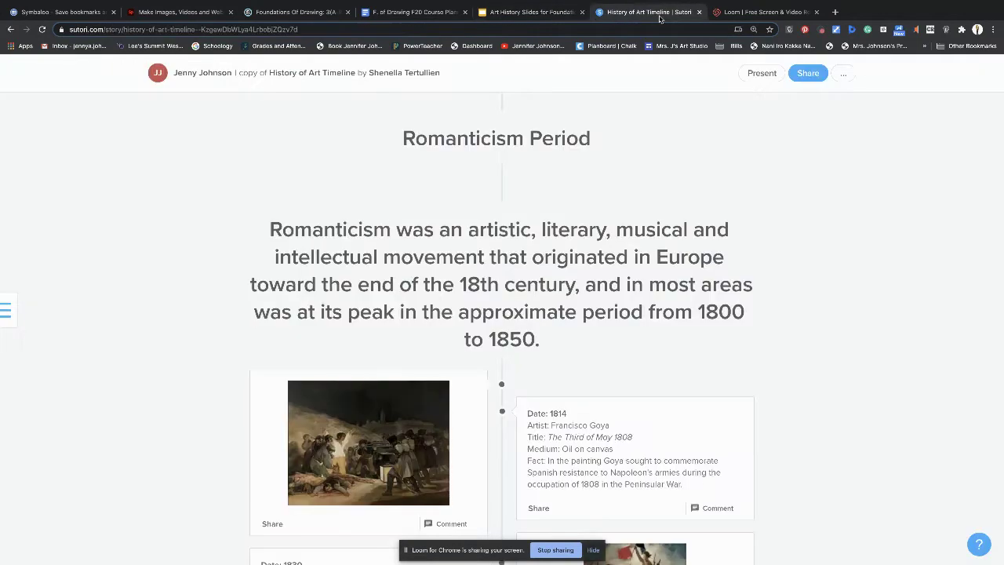
scroll(647, 292, "up", 10)
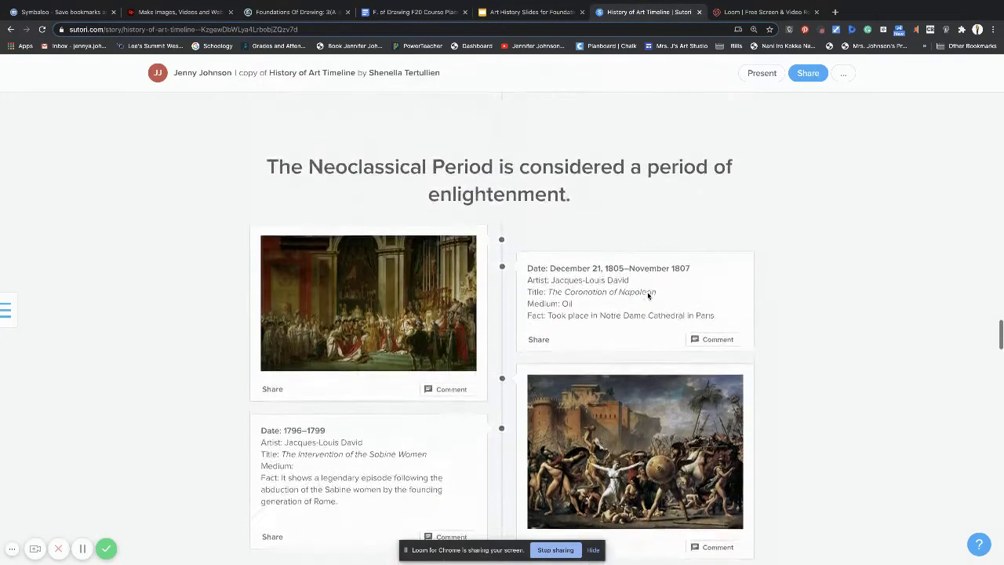
scroll(648, 296, "down", 4)
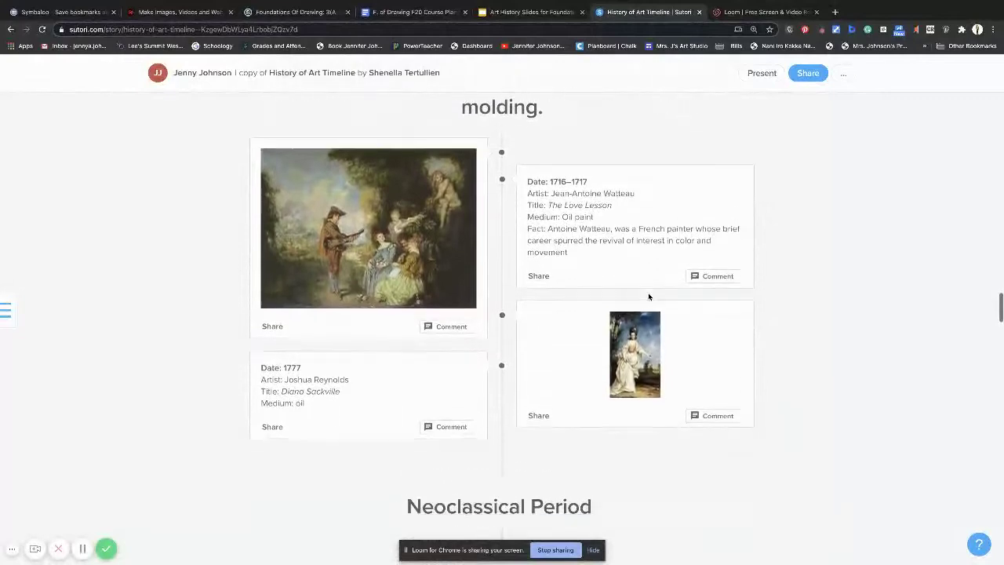
scroll(649, 297, "down", 3)
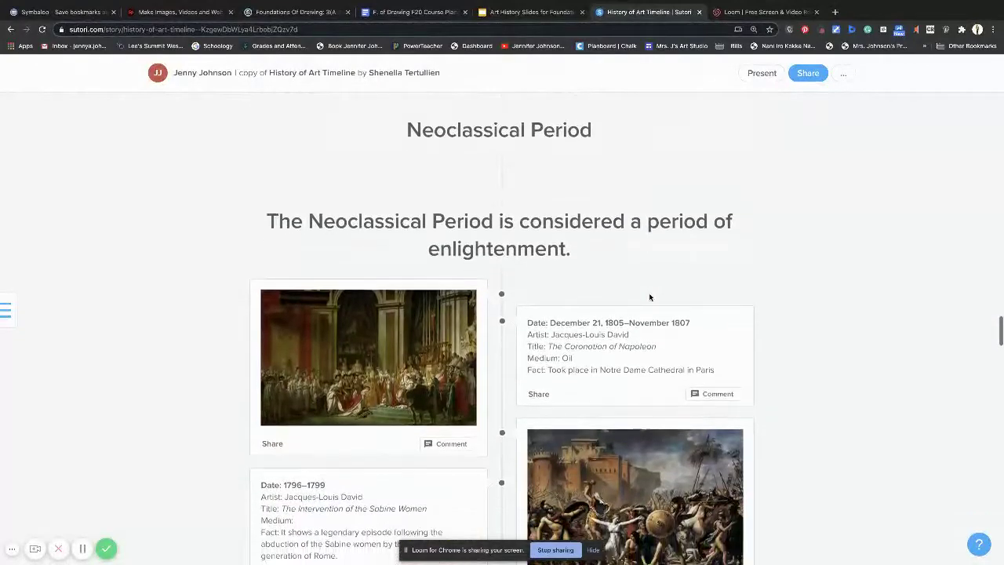
scroll(649, 297, "down", 1)
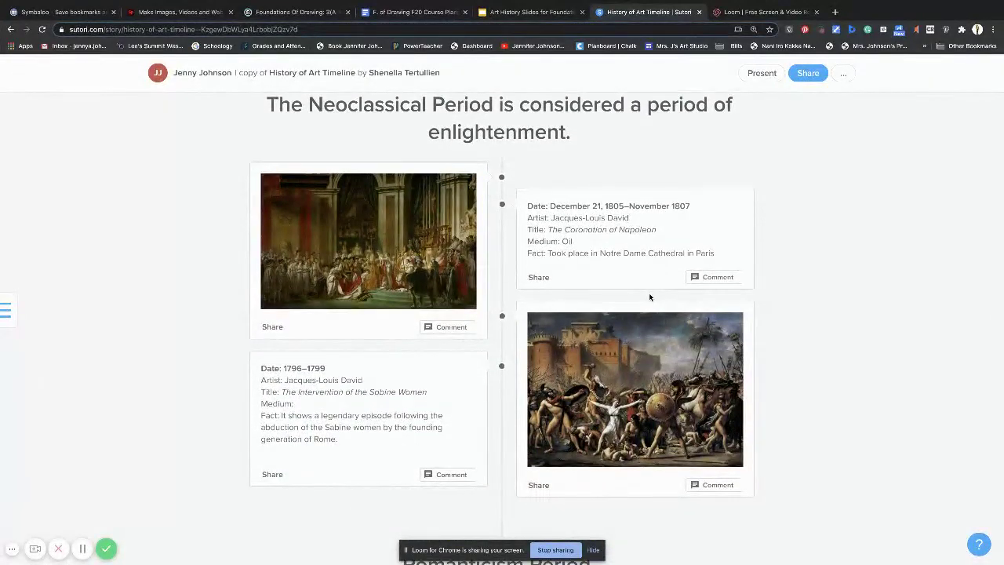
scroll(650, 297, "down", 1)
scroll(650, 295, "down", 5)
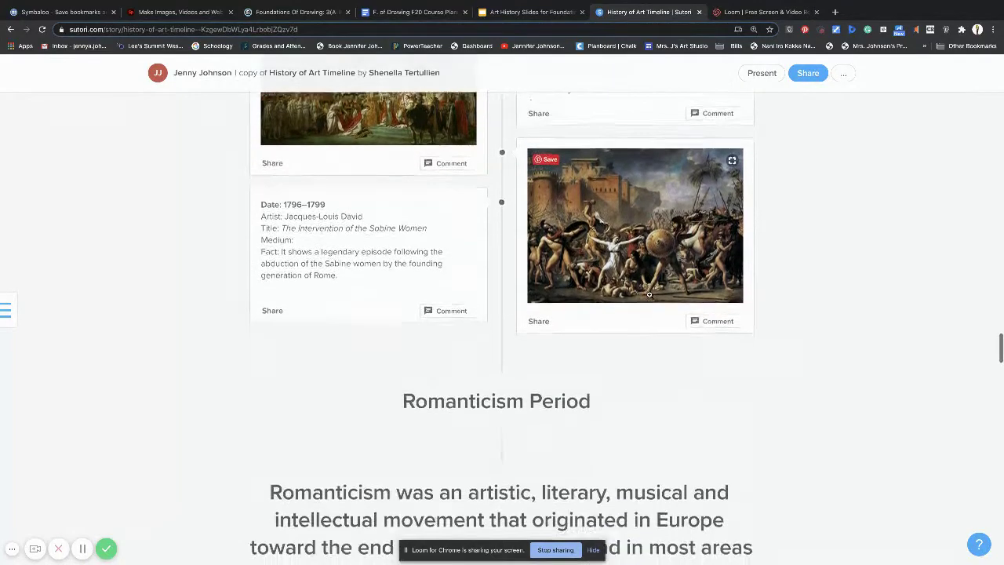
scroll(650, 295, "down", 8)
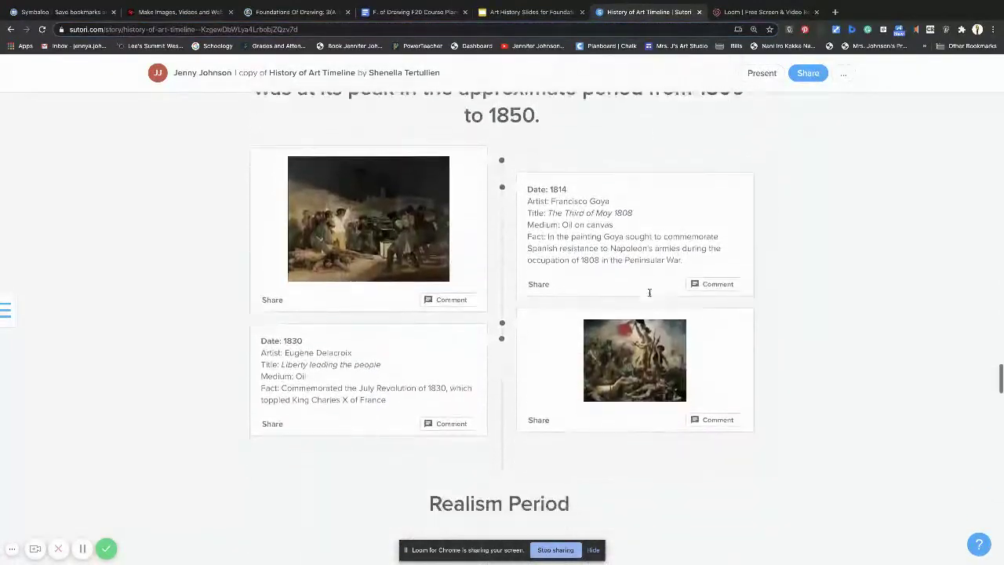
scroll(651, 296, "down", 6)
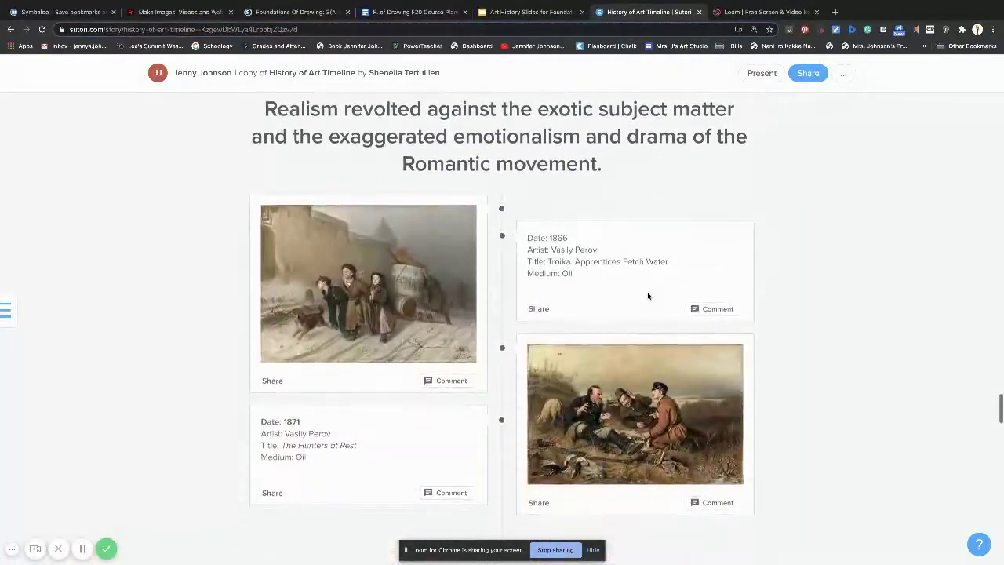
scroll(647, 295, "down", 5)
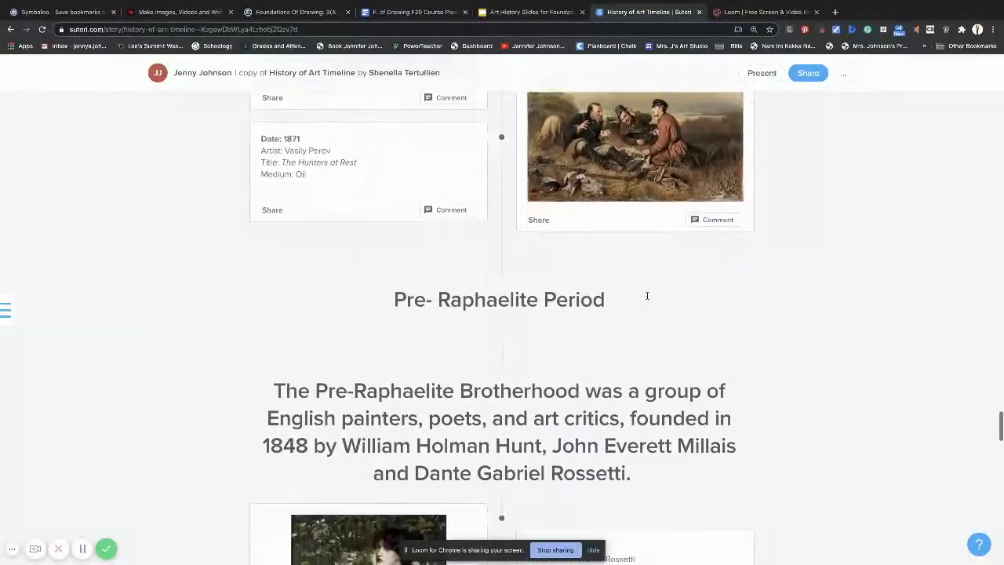
scroll(646, 301, "down", 5)
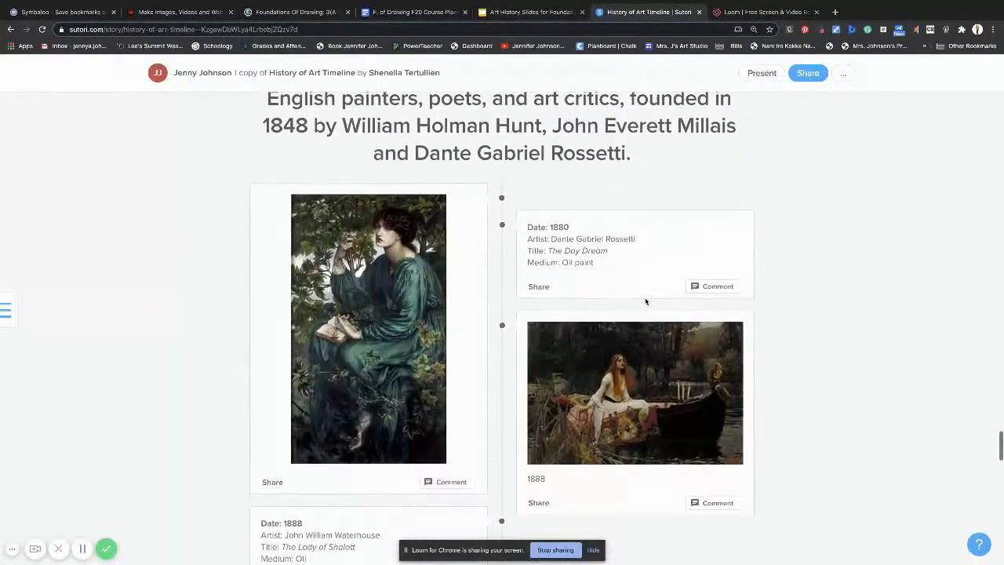
scroll(646, 300, "down", 5)
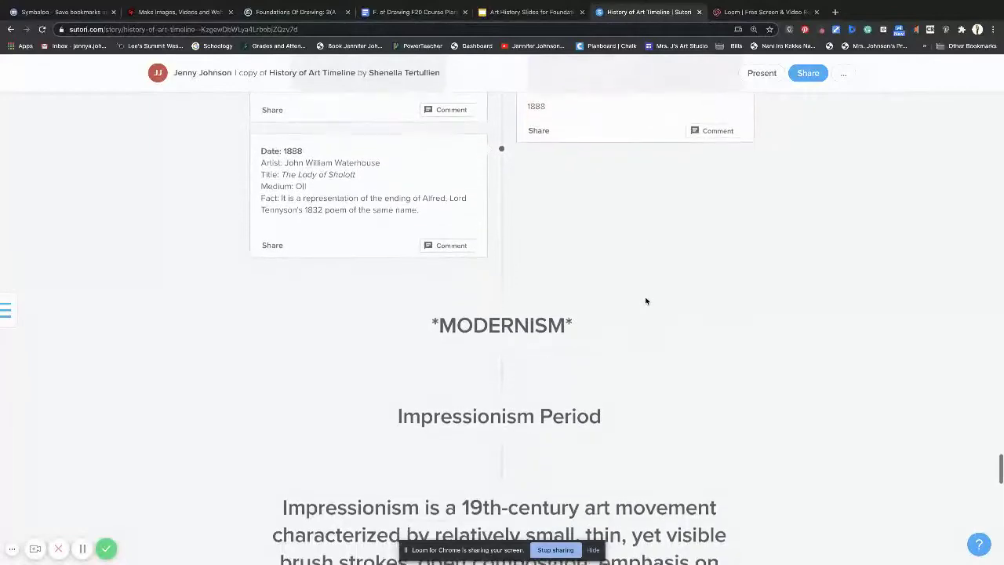
Step: Examine the dated entries in the Pre-Raphaelite and Impressionism periods to judge where an 1889 drawing belongs
scroll(644, 297, "down", 2)
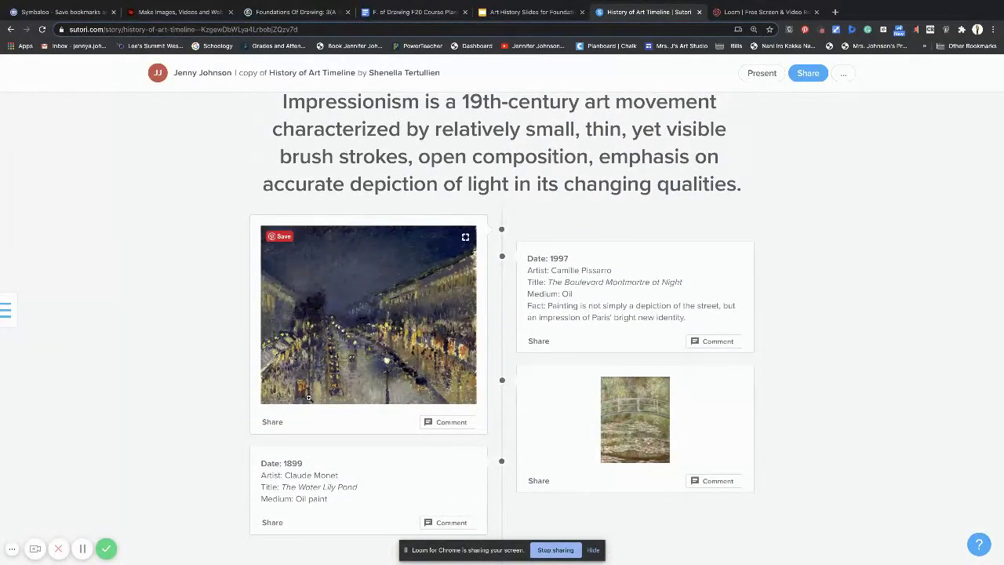
scroll(346, 483, "up", 1)
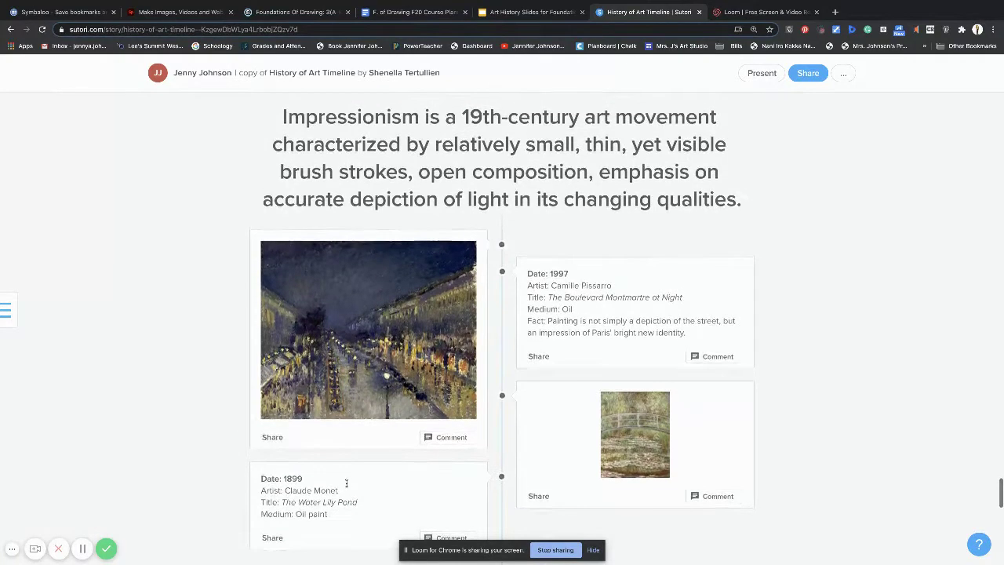
scroll(347, 480, "up", 6)
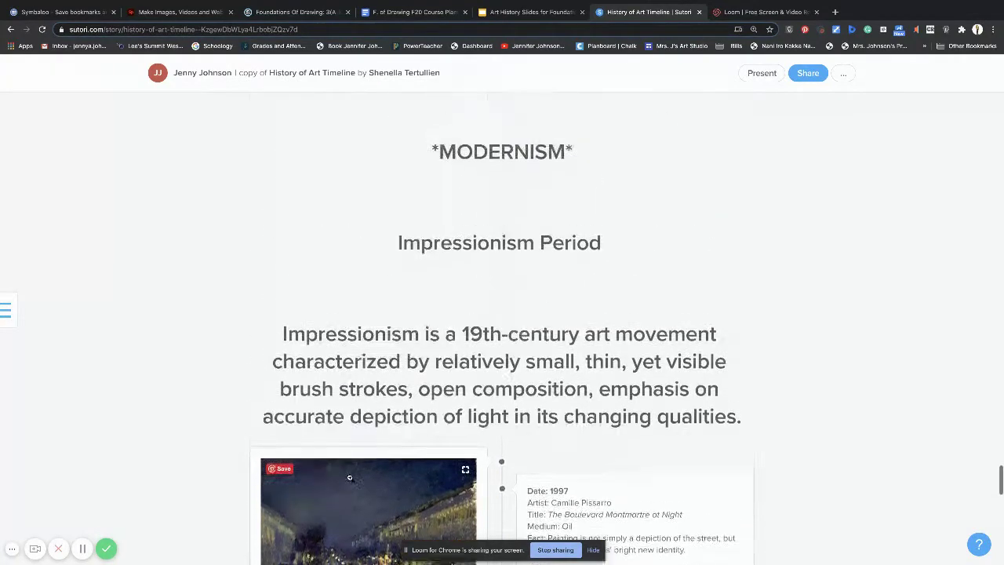
scroll(338, 465, "down", 6)
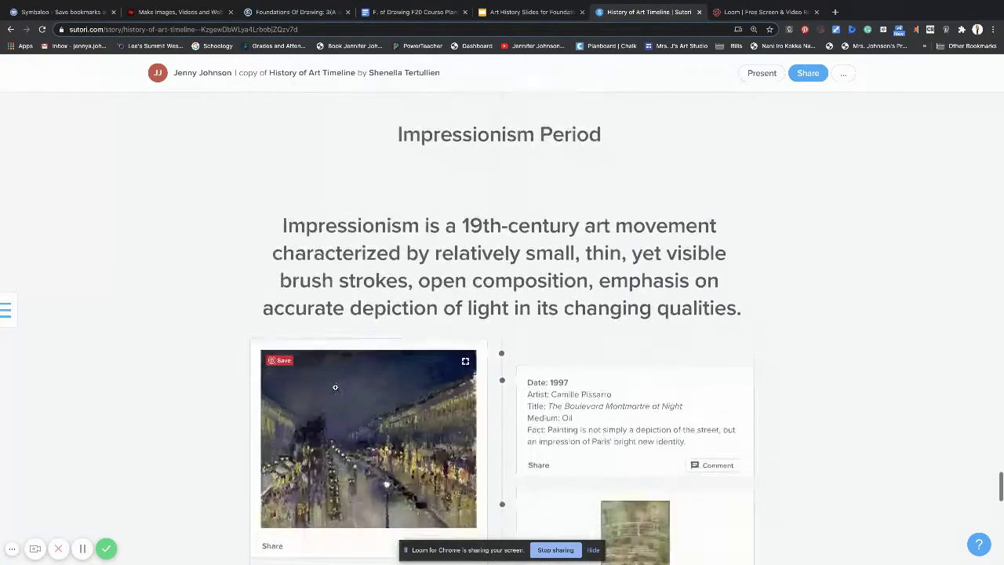
scroll(337, 465, "down", 1)
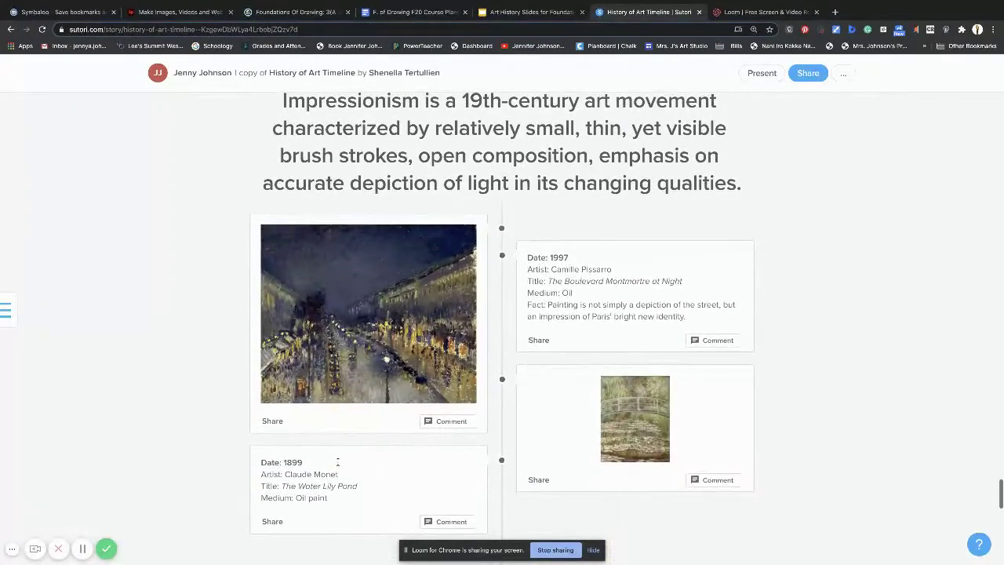
scroll(337, 463, "up", 6)
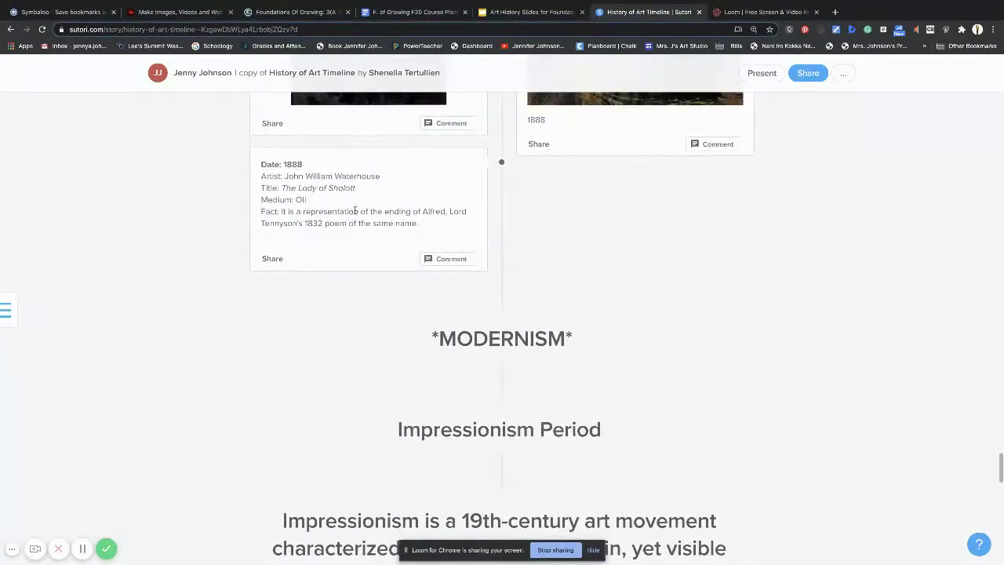
scroll(355, 211, "up", 8)
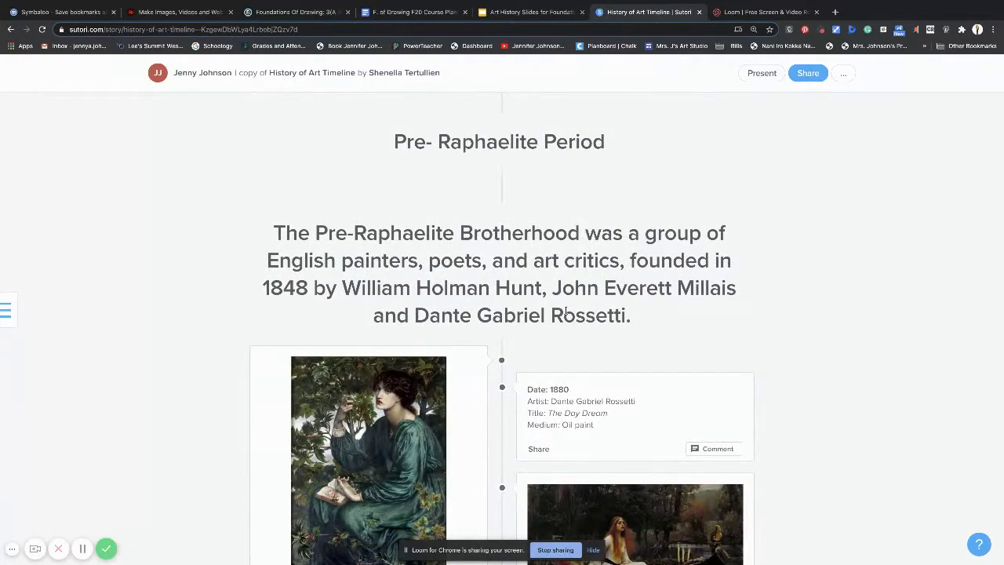
scroll(553, 312, "down", 1)
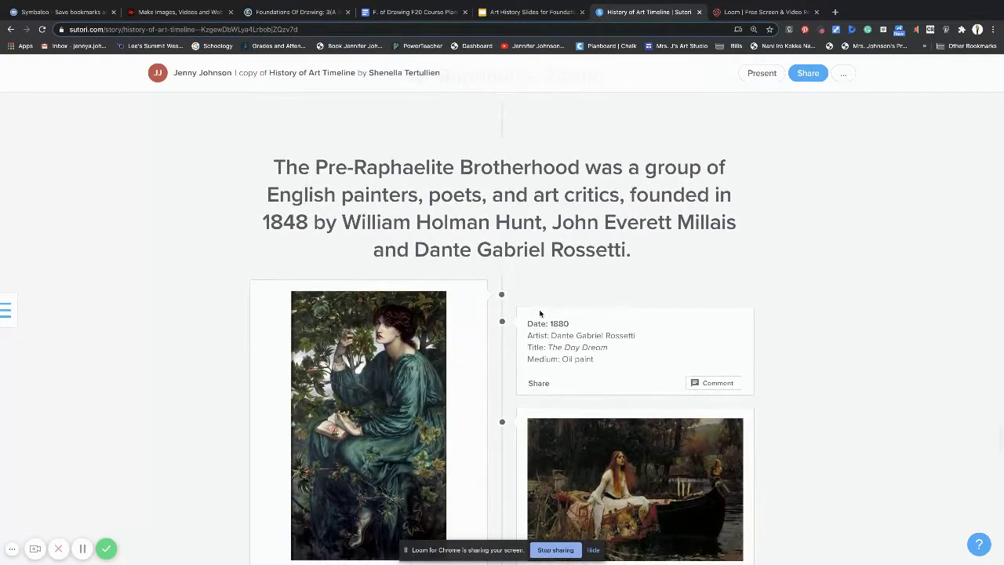
scroll(540, 313, "down", 2)
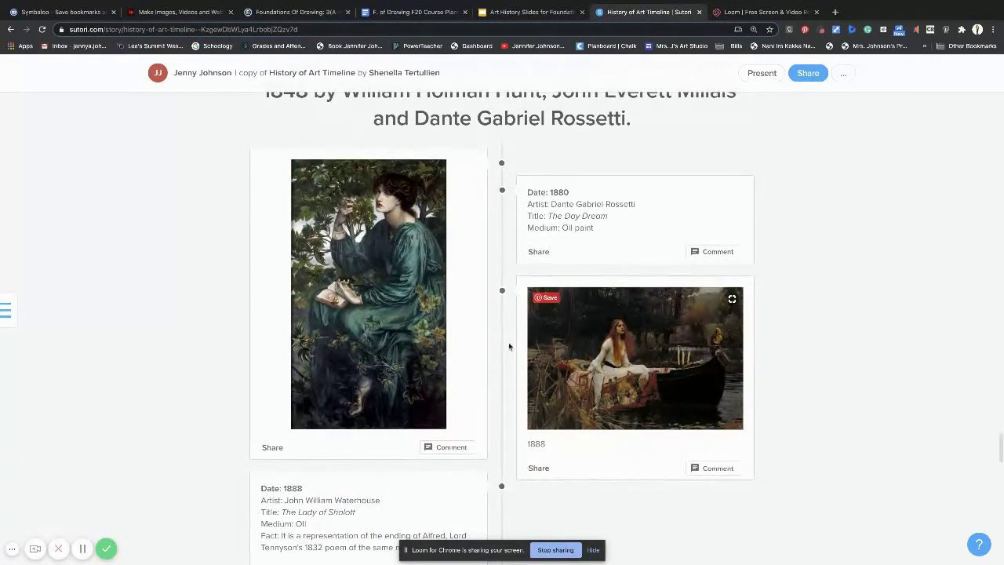
scroll(559, 349, "down", 1)
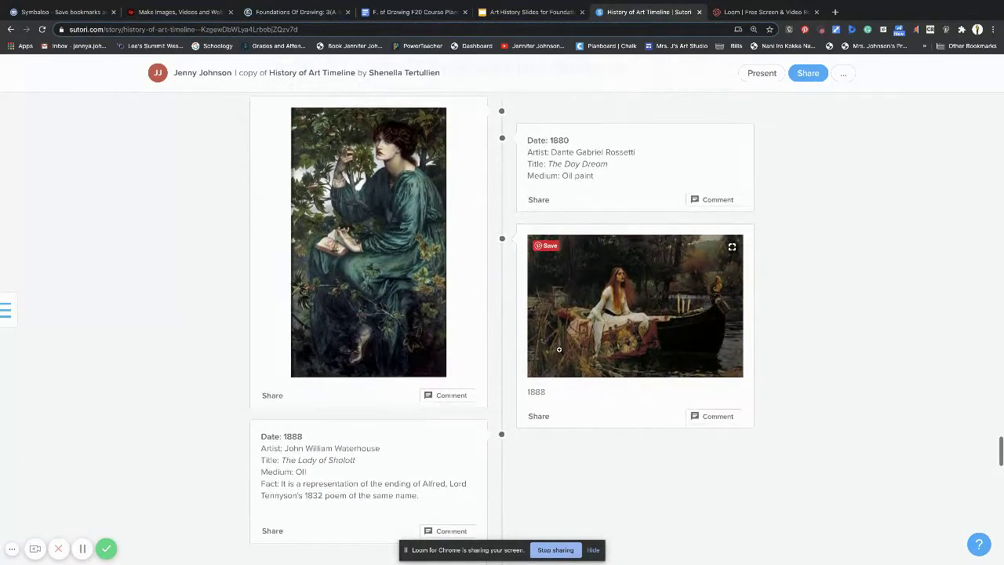
scroll(559, 349, "down", 5)
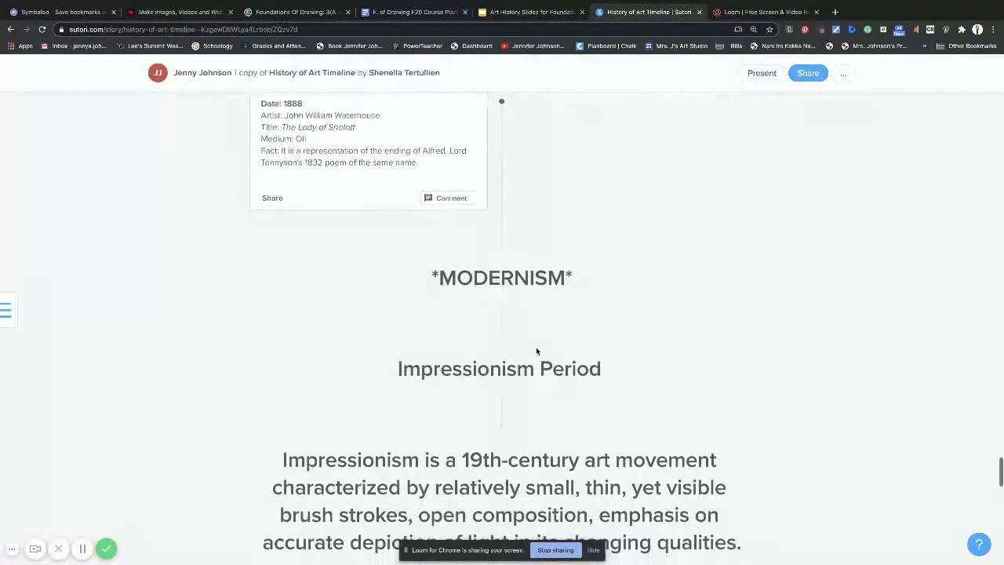
scroll(536, 351, "down", 5)
scroll(537, 350, "up", 1)
scroll(536, 351, "down", 1)
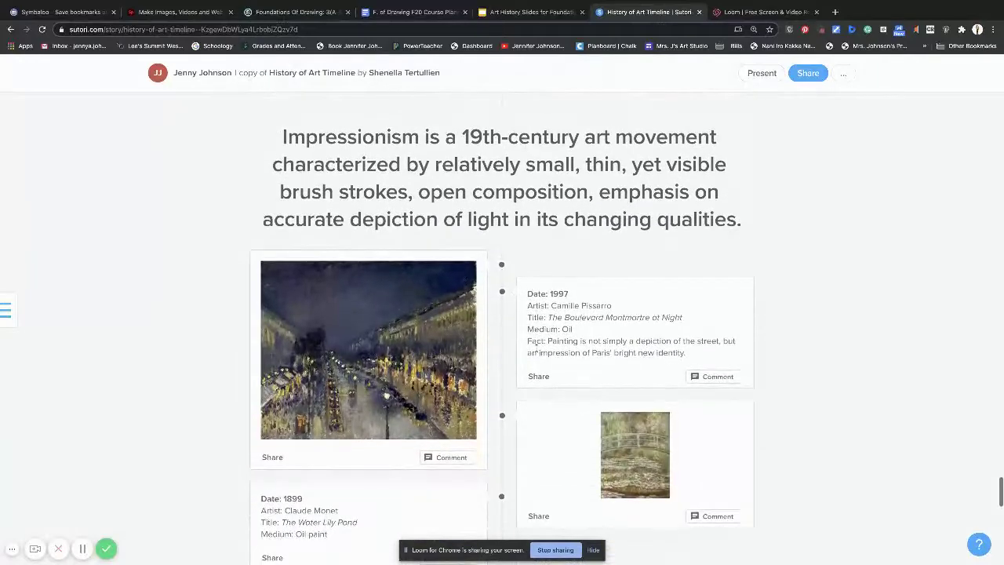
scroll(427, 331, "down", 1)
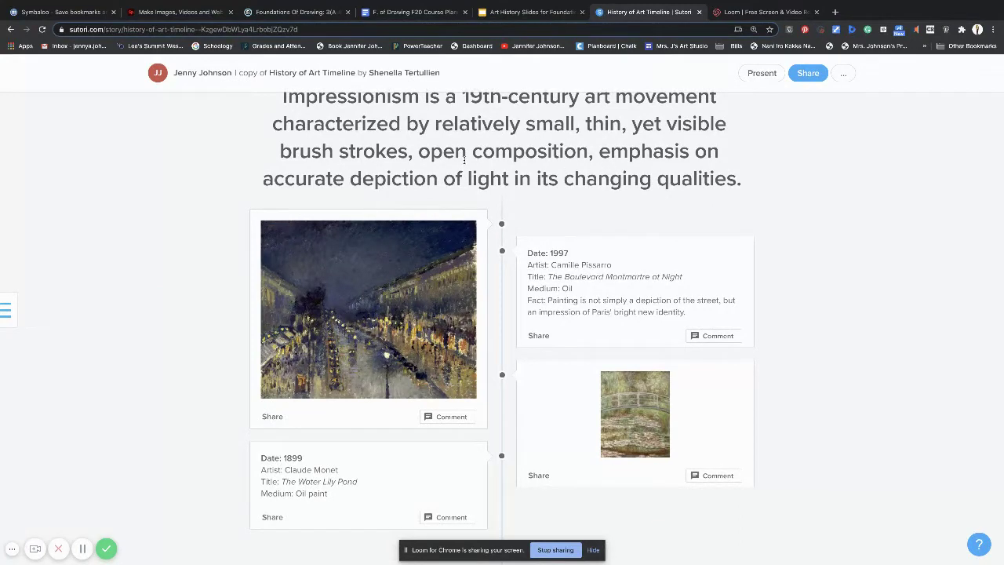
scroll(464, 159, "up", 1)
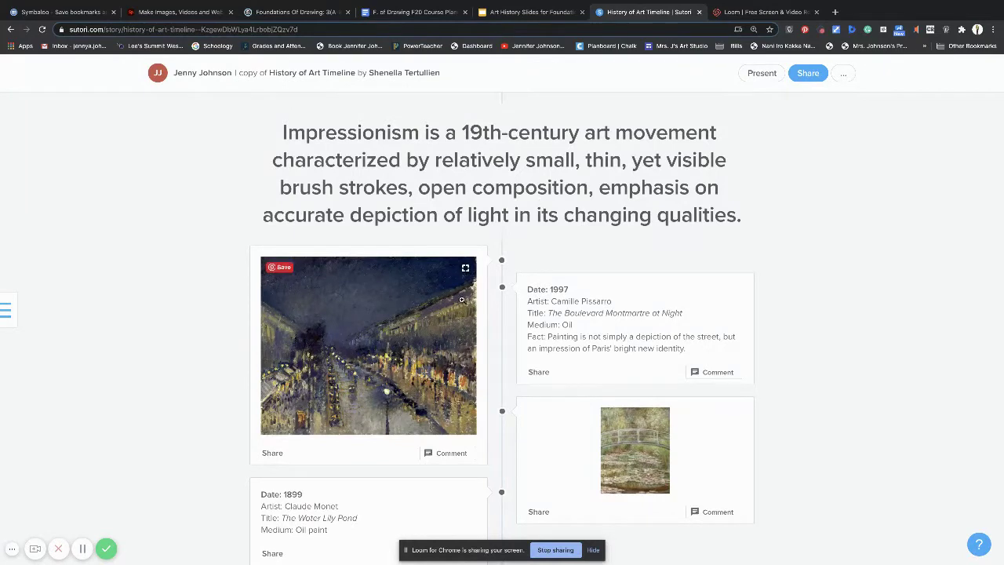
scroll(470, 312, "down", 1)
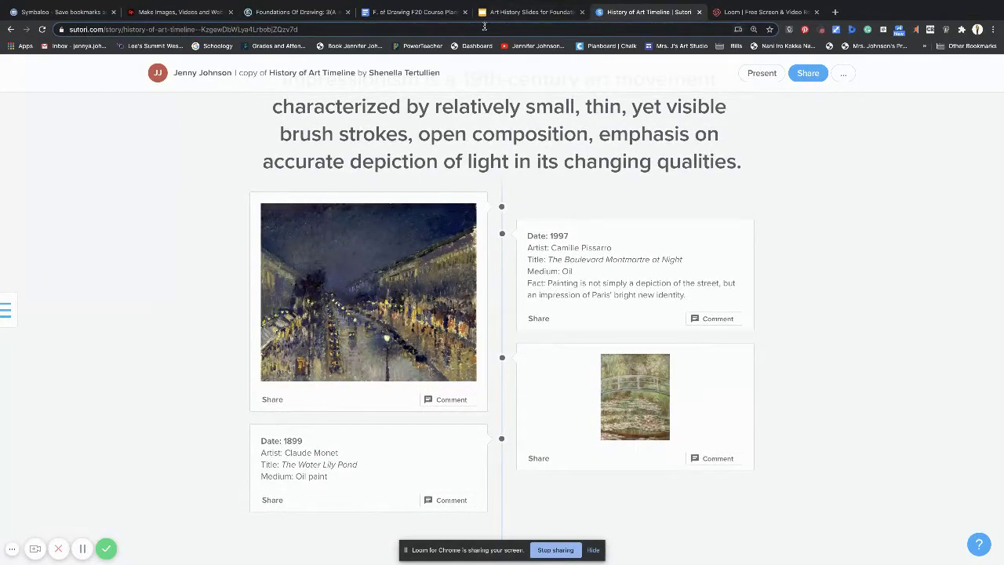
Step: Switch to the Art History slides and review the van Gogh drawing's caption and details on slide 2
left_click(517, 13)
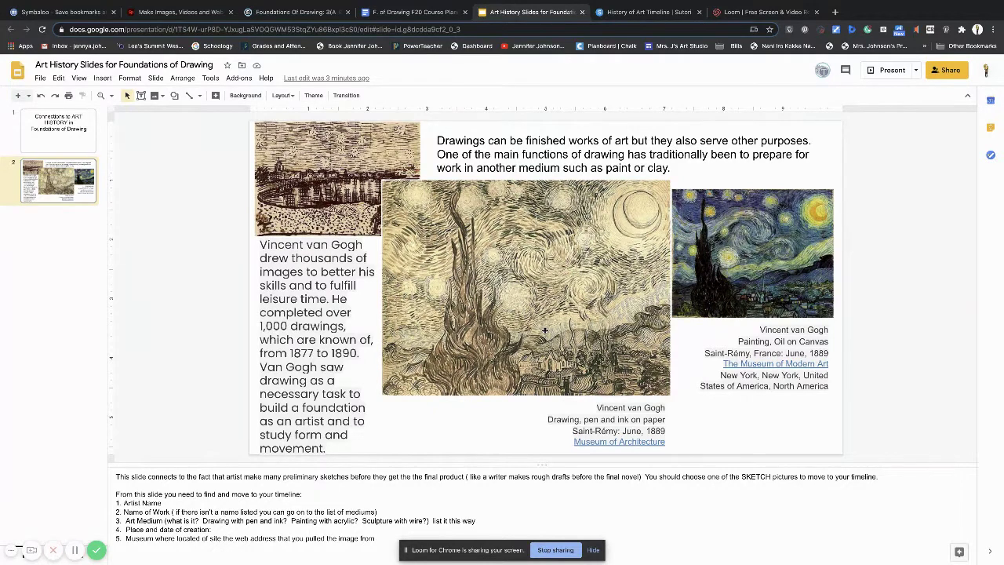
key("Up")
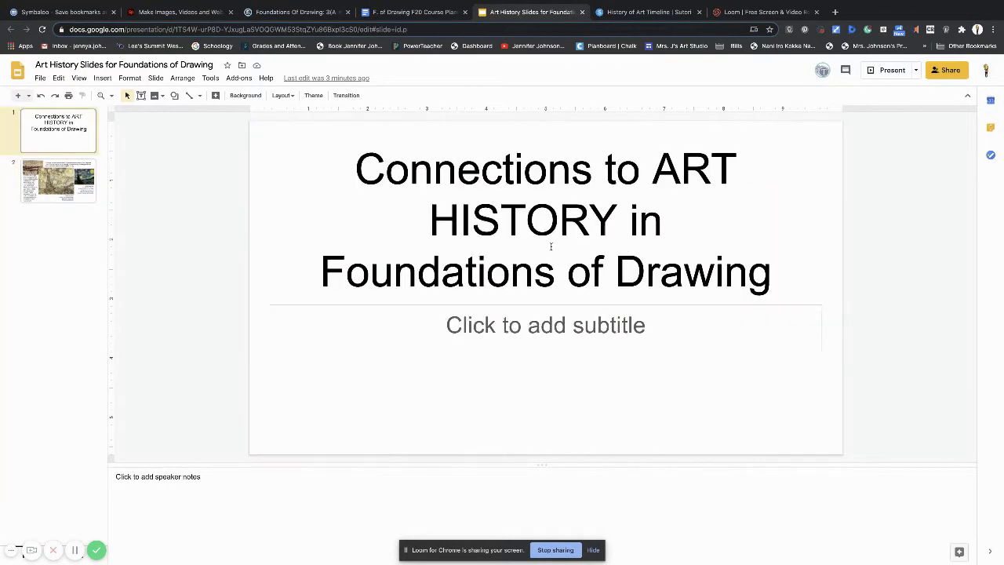
left_click(24, 189)
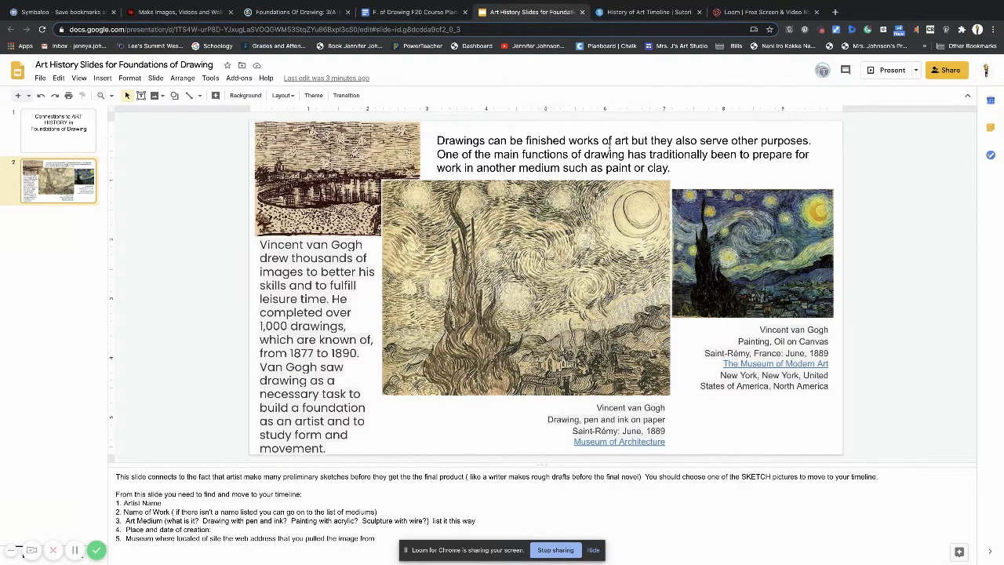
Step: Return to the Sutori timeline and compare the Pre-Raphaelite and Impressionism descriptions and dates as placements for the drawing
left_click(643, 12)
scroll(527, 402, "up", 3)
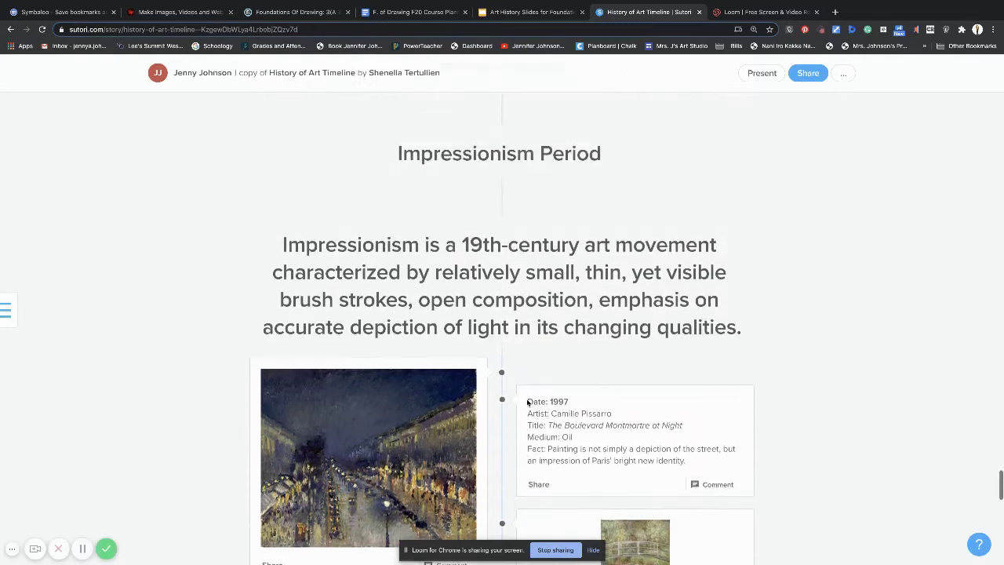
scroll(527, 401, "up", 1)
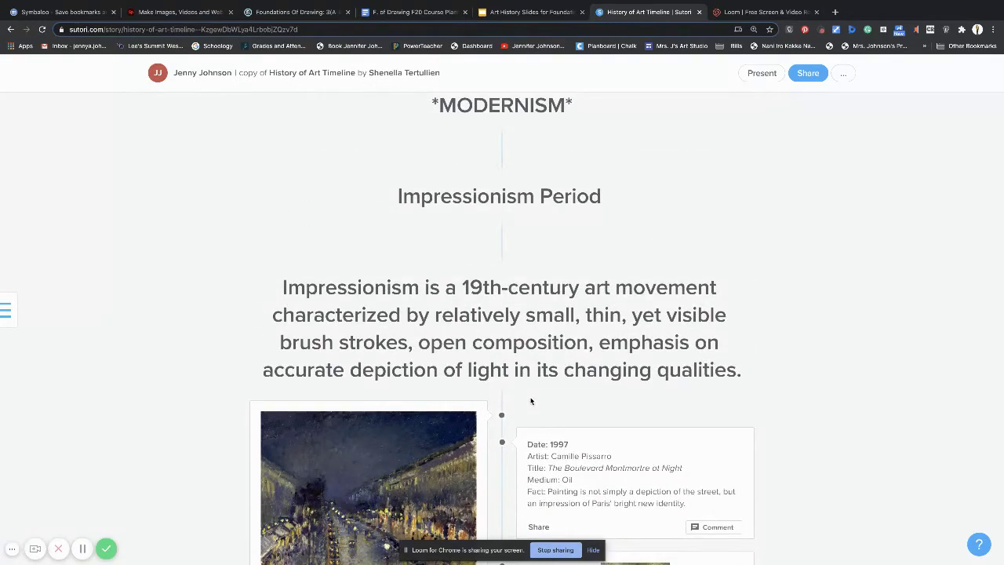
scroll(530, 400, "up", 15)
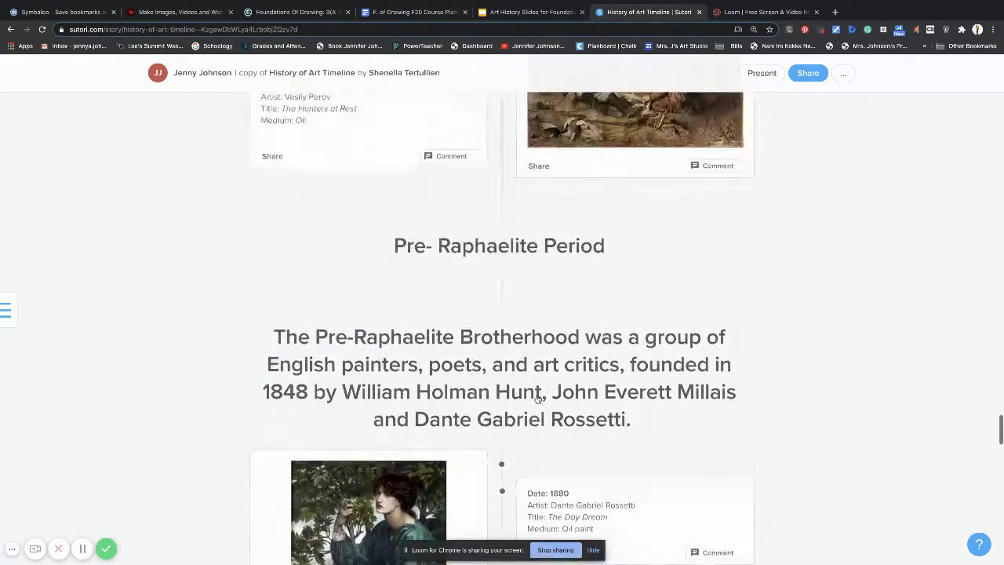
scroll(538, 400, "up", 1)
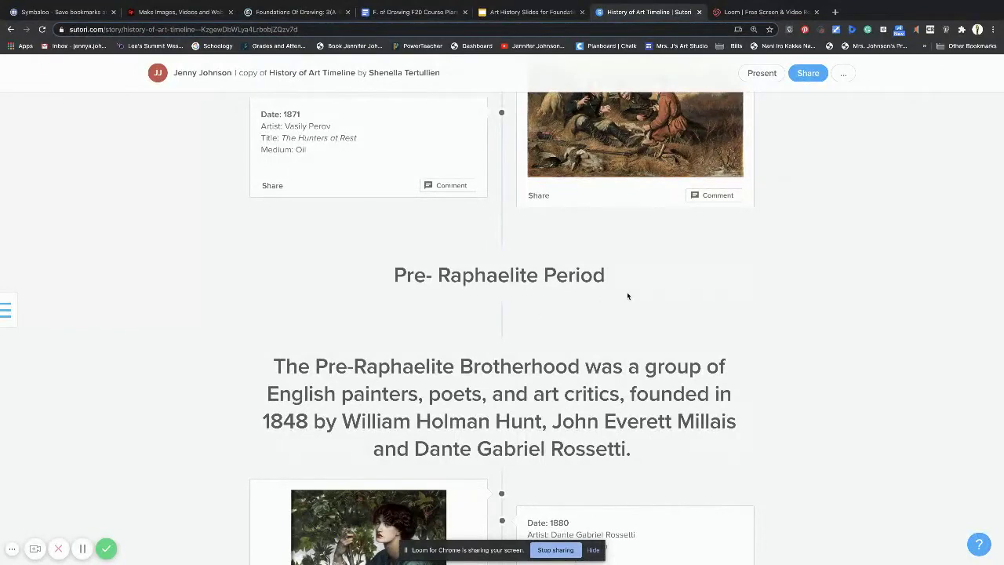
scroll(633, 299, "down", 10)
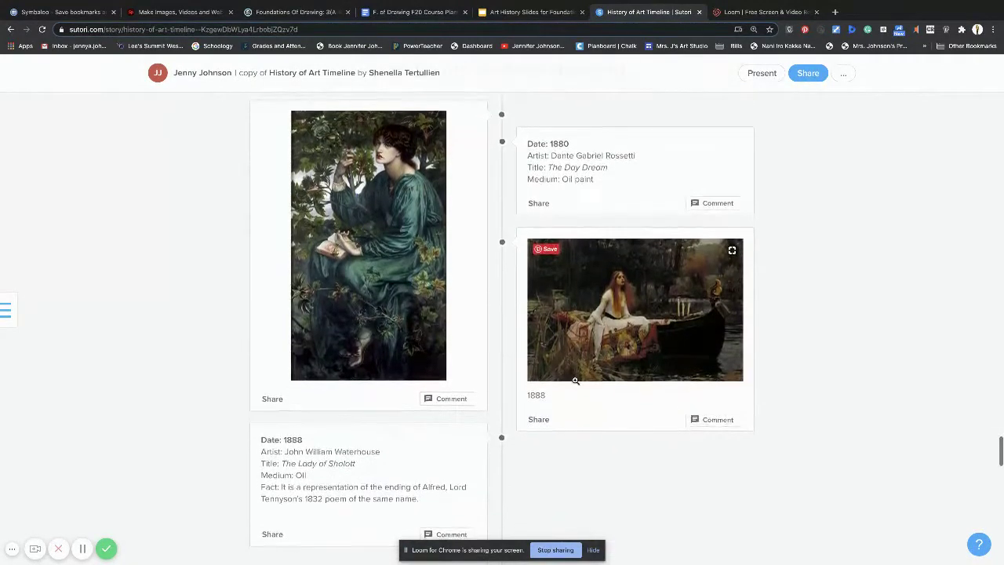
scroll(502, 316, "down", 10)
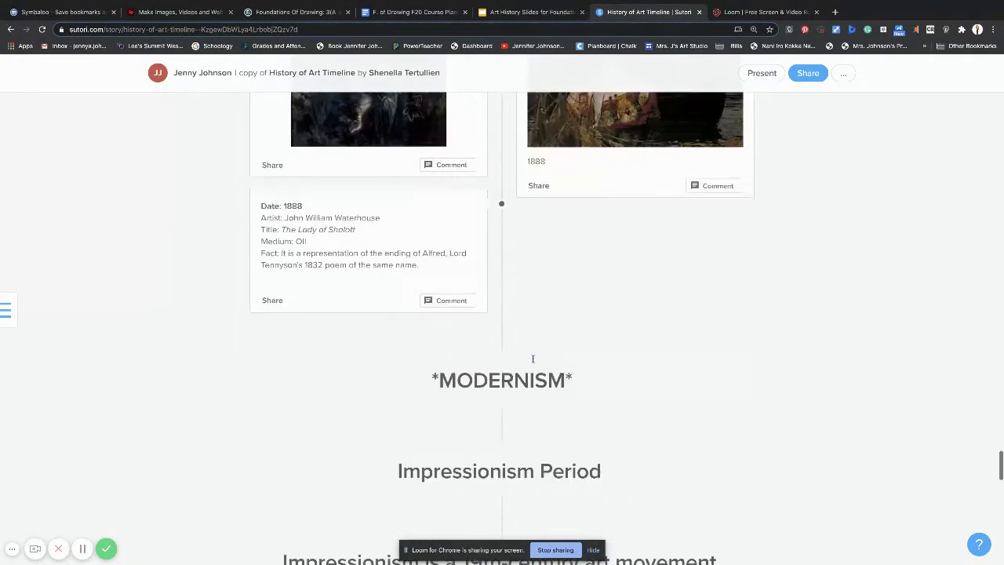
scroll(533, 362, "down", 9)
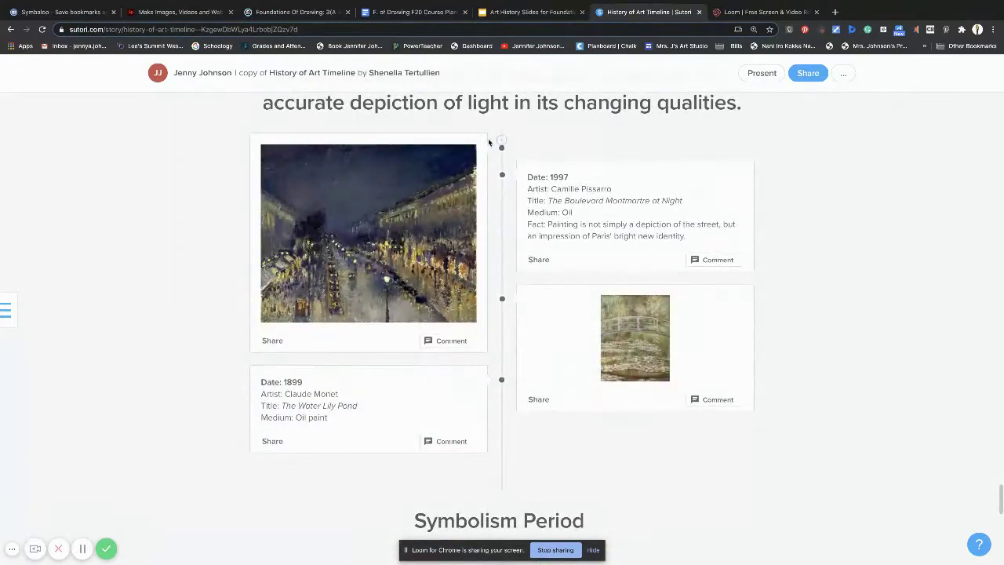
Step: Add an image block directly below the Impressionism description and upload the desktop screenshot of the van Gogh drawing
scroll(502, 133, "up", 7)
scroll(500, 213, "down", 4)
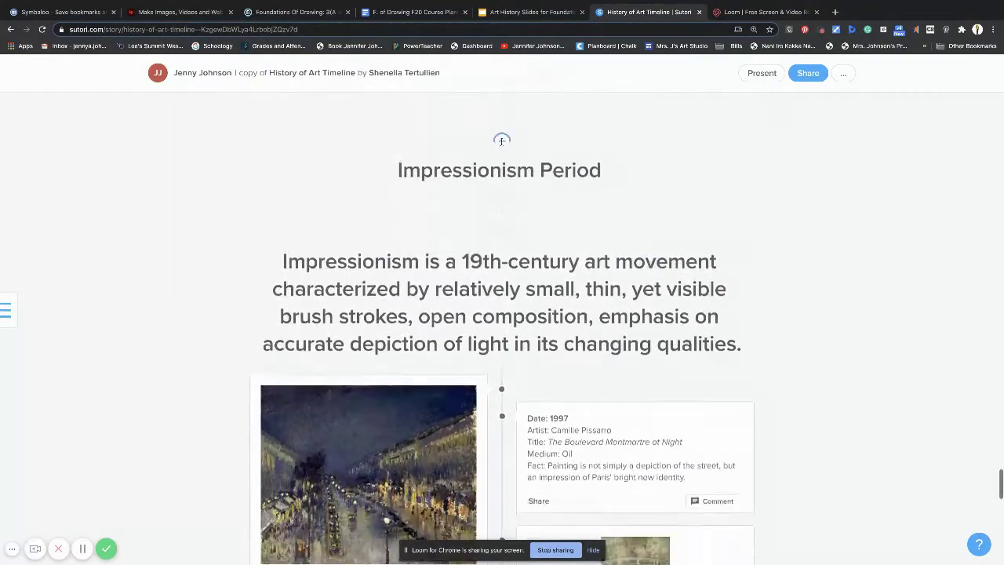
mouse_move(502, 239)
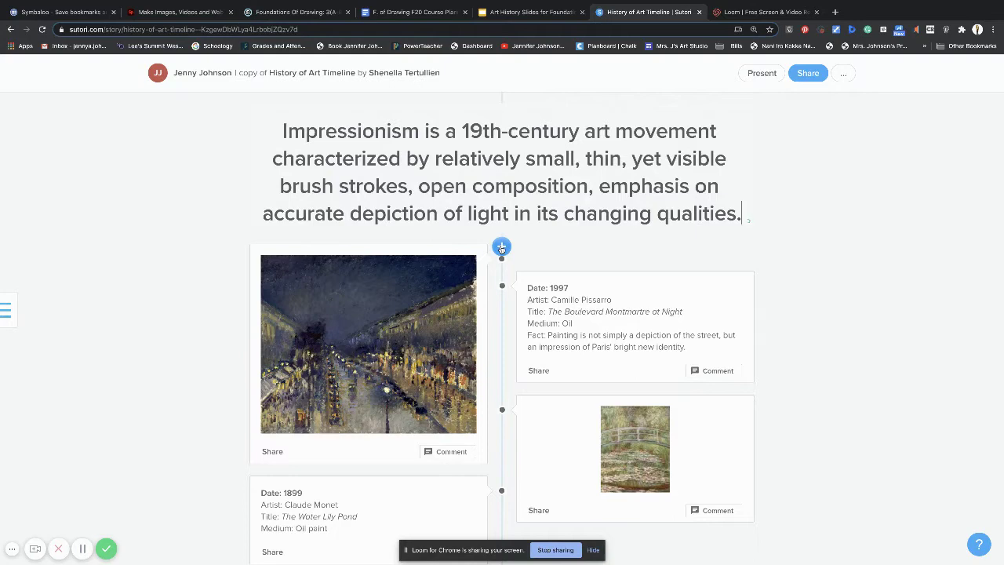
left_click(501, 249)
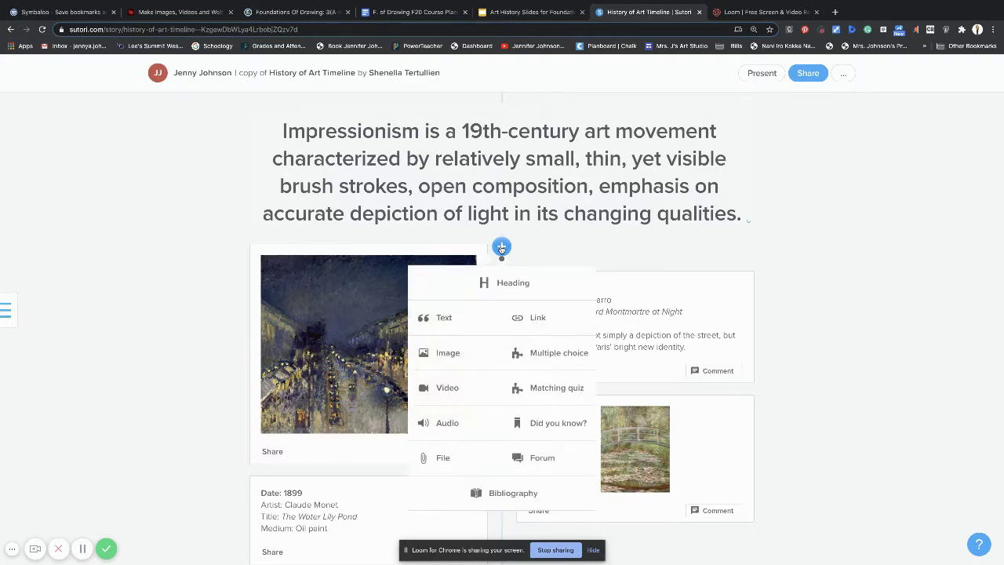
left_click(447, 353)
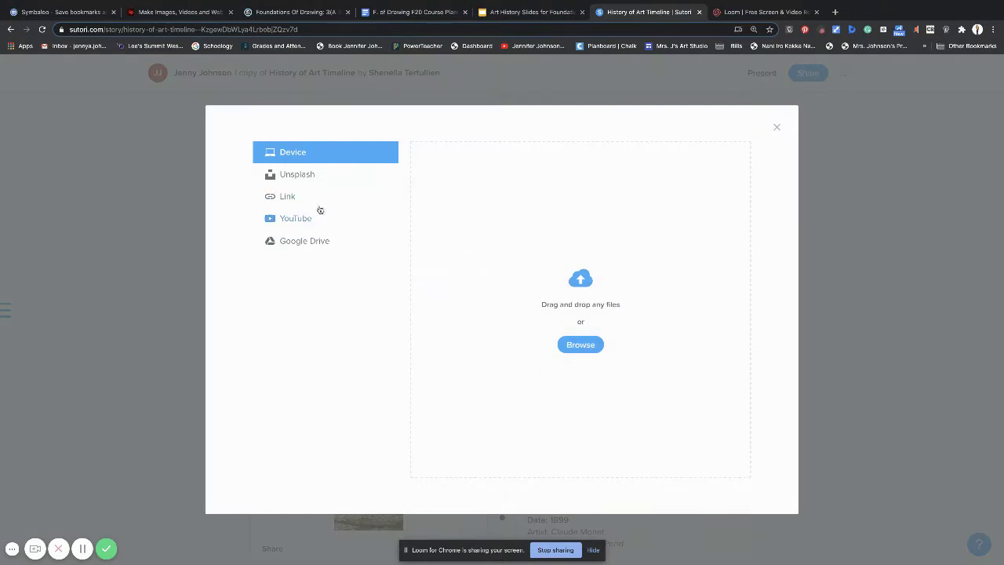
left_click(586, 350)
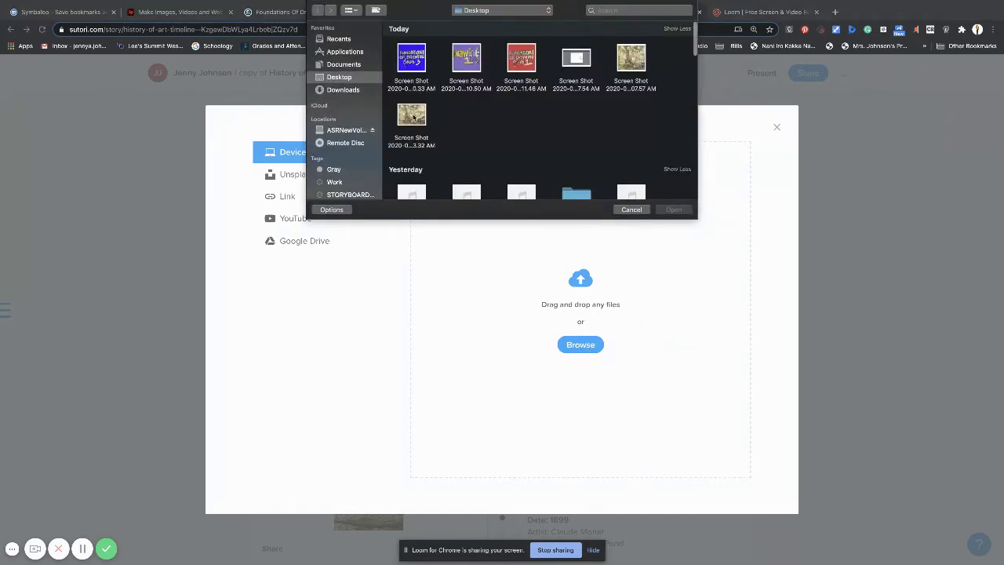
left_click(414, 116)
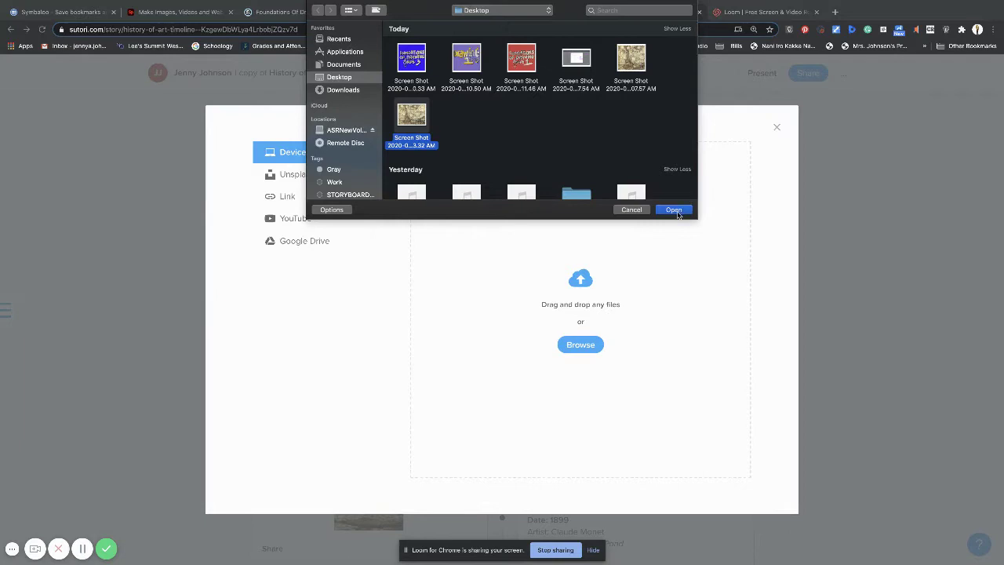
left_click(674, 210)
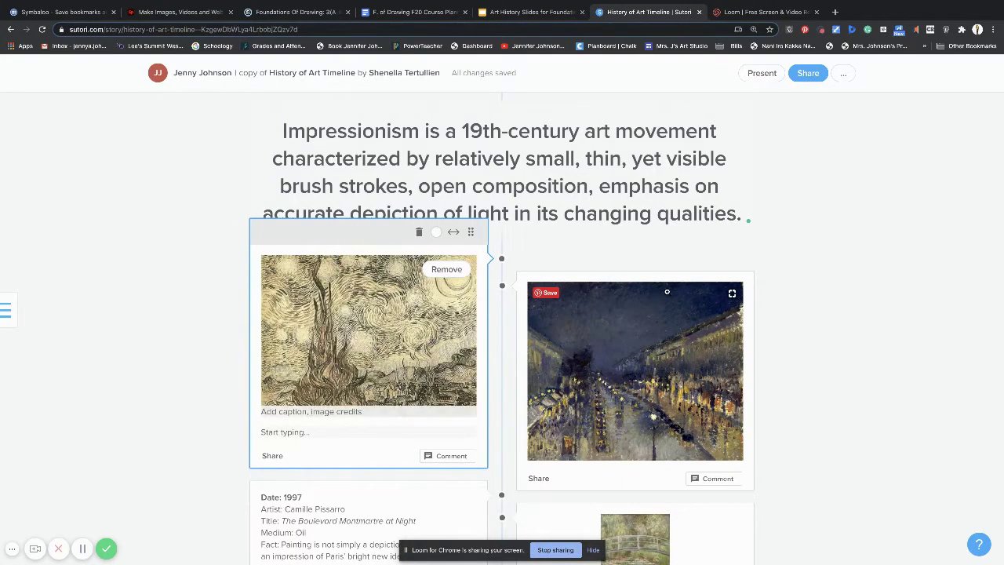
Step: Copy the date, artist, title, medium and fact lines from the Camille Pissarro entry into the text area under the van Gogh drawing
scroll(667, 292, "down", 1)
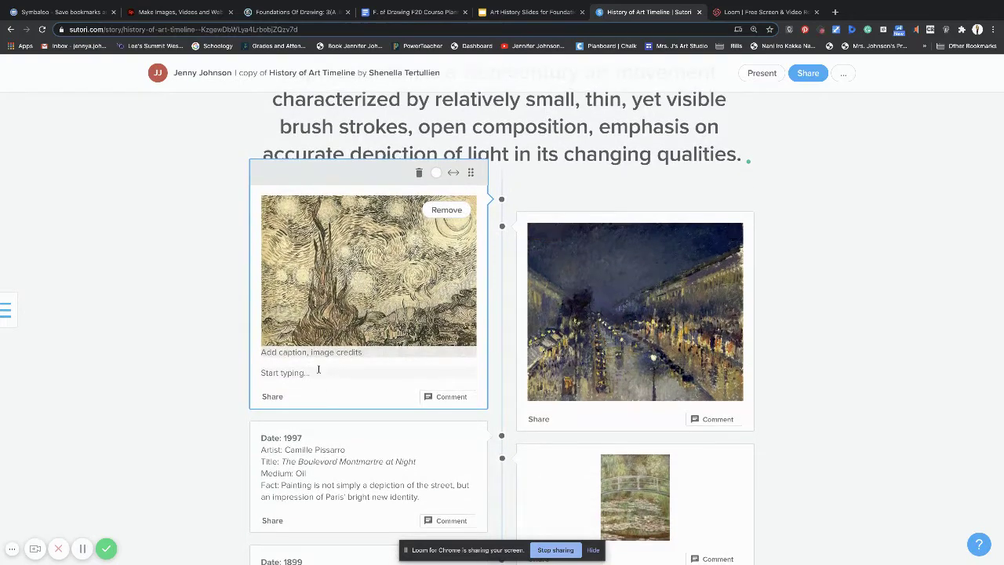
left_click(307, 373)
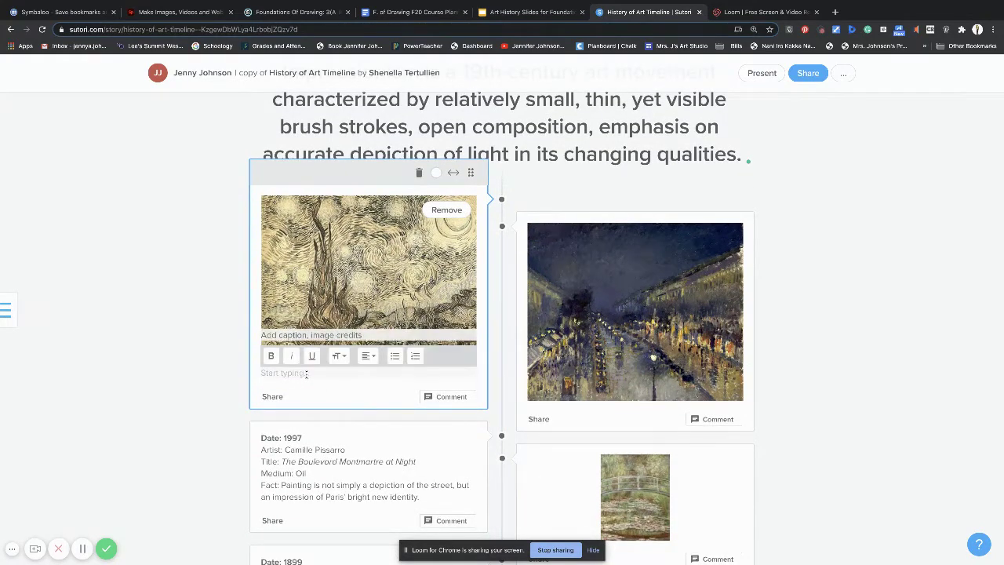
scroll(306, 375, "down", 1)
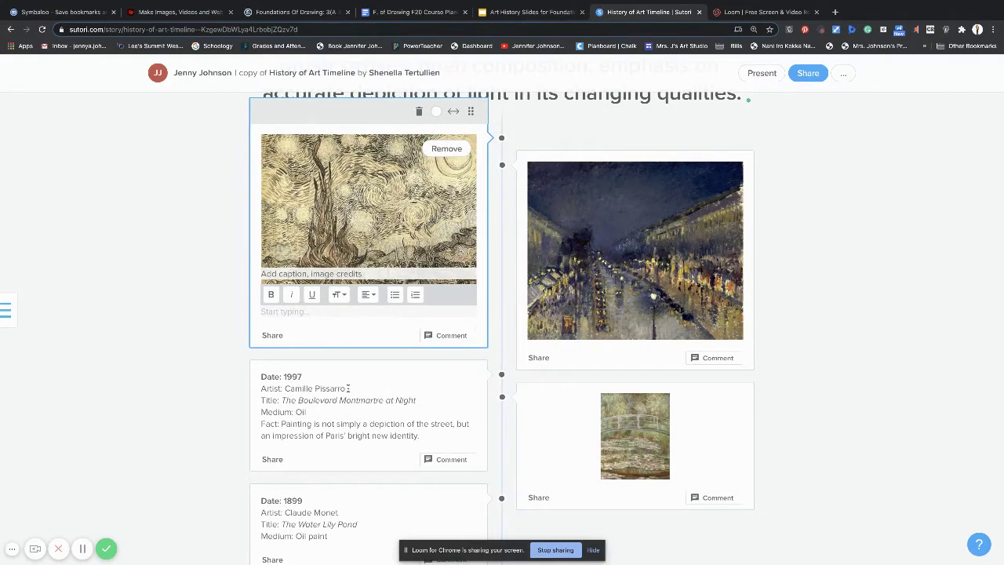
left_click_drag(260, 376, 418, 449)
key("ctrl+c")
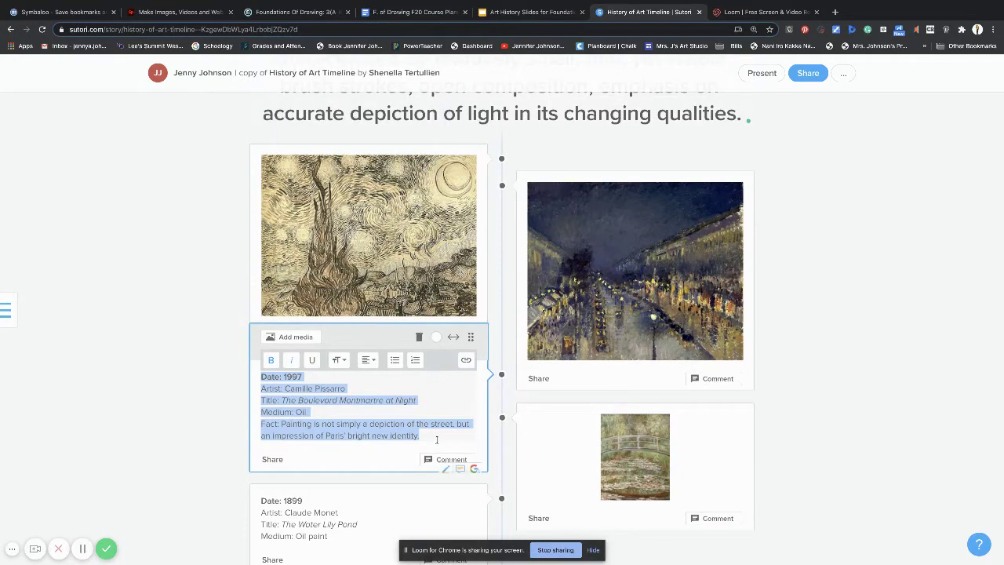
left_click(299, 275)
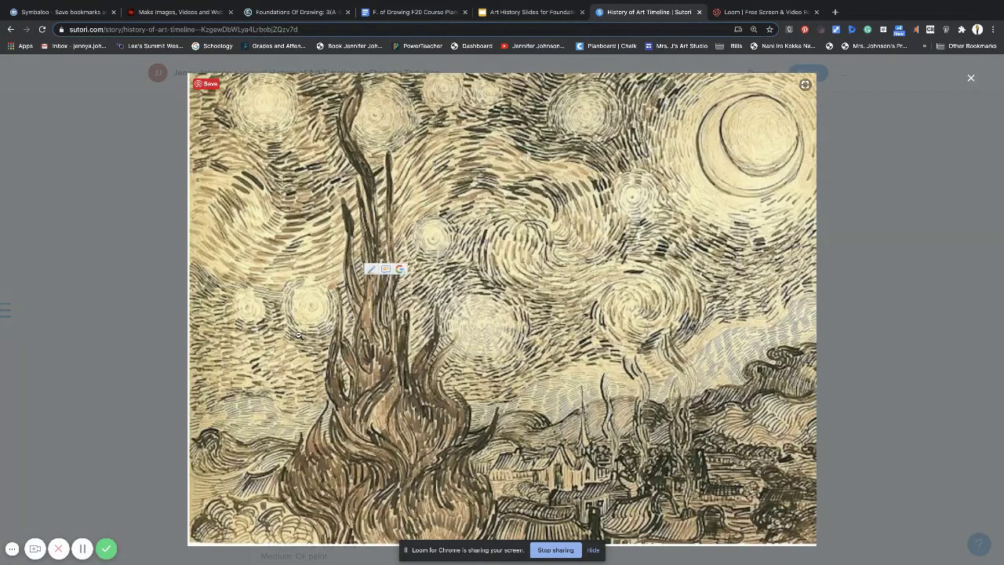
left_click(971, 78)
left_click(357, 331)
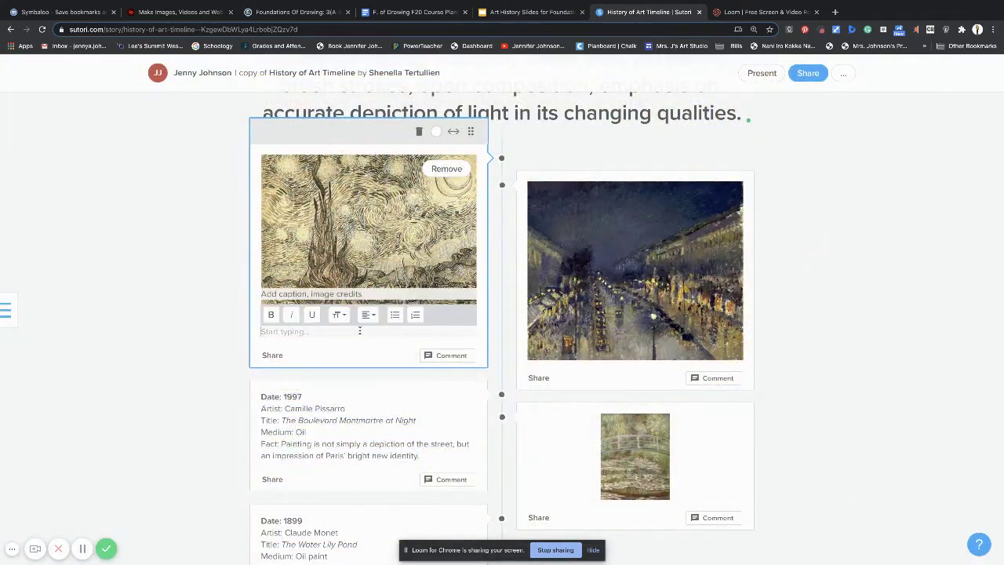
key("ctrl+v")
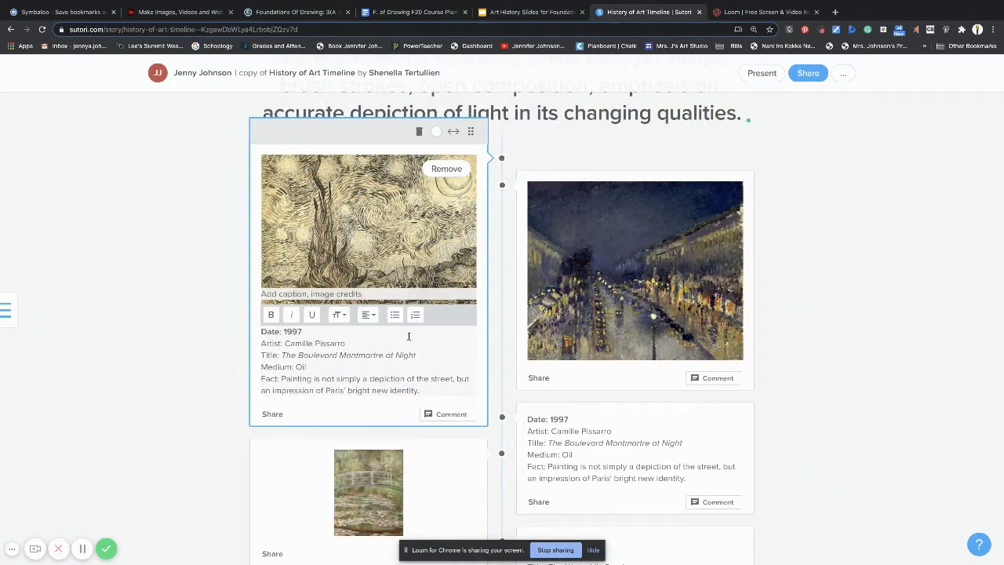
Step: Check the drawing's year in the Art History slides and set the date in the van Gogh block to 1889
left_click(312, 332)
key("BackSpace")
key("BackSpace")
key("BackSpace")
key("BackSpace")
left_click(519, 16)
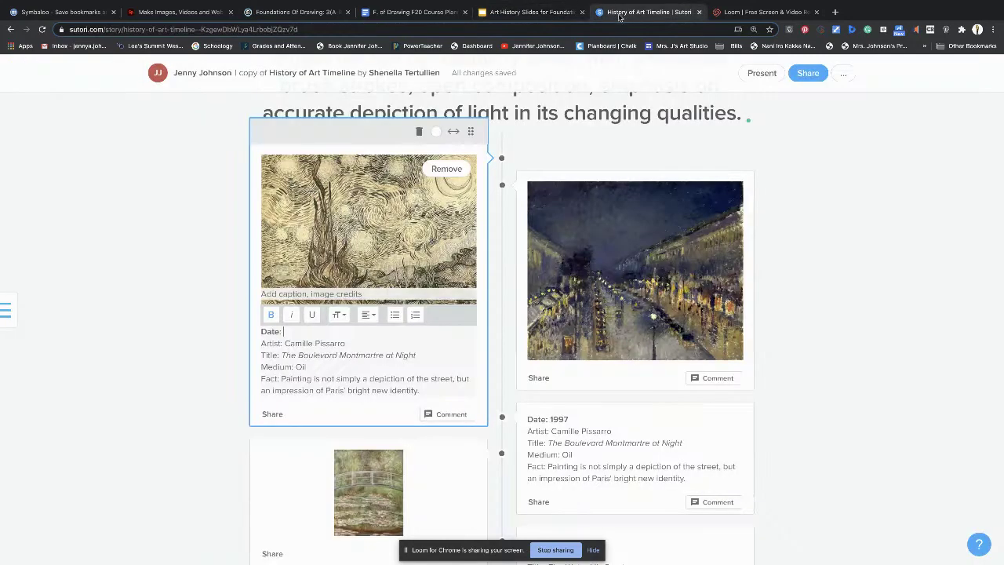
left_click(623, 14)
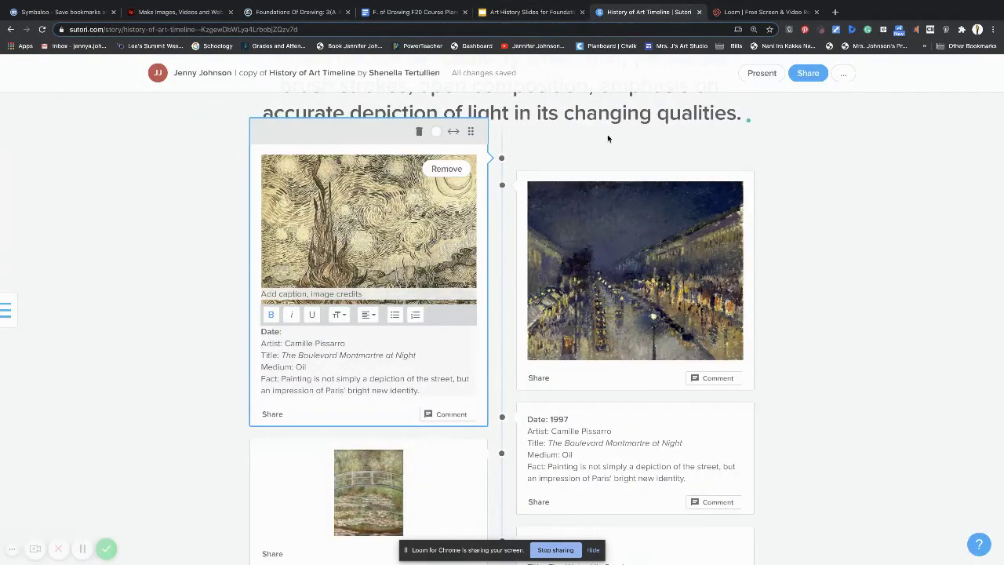
type("1889")
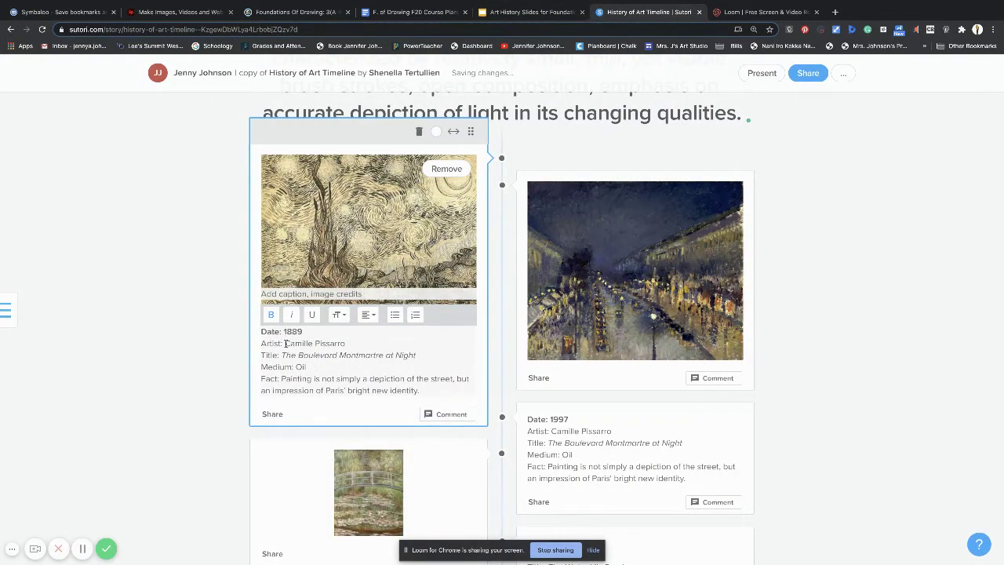
Step: Replace the artist in the van Gogh block with Vincent Van Gogh and the title with Prelim. Sketch
left_click_drag(285, 342, 369, 346)
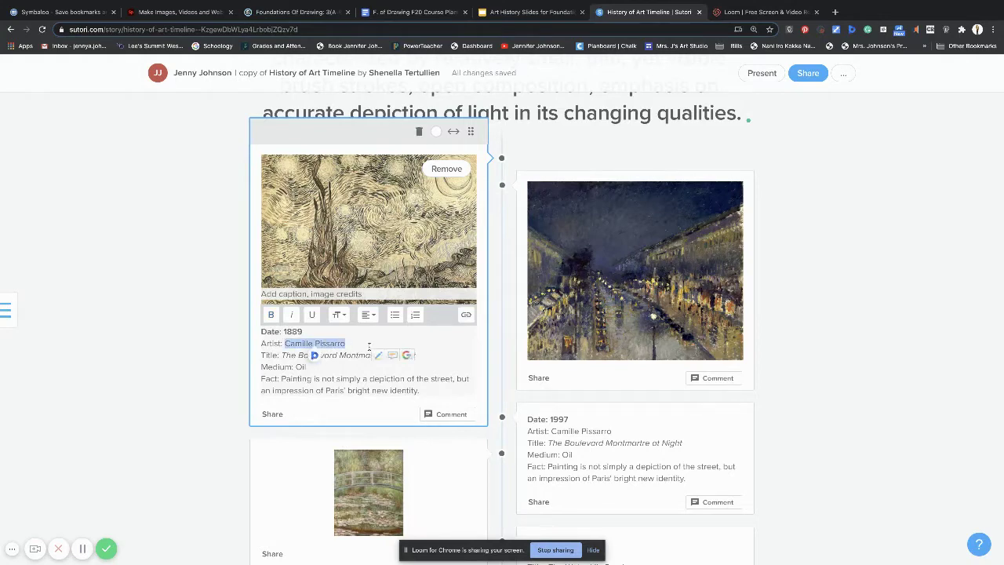
type("Vincent Van Gogh")
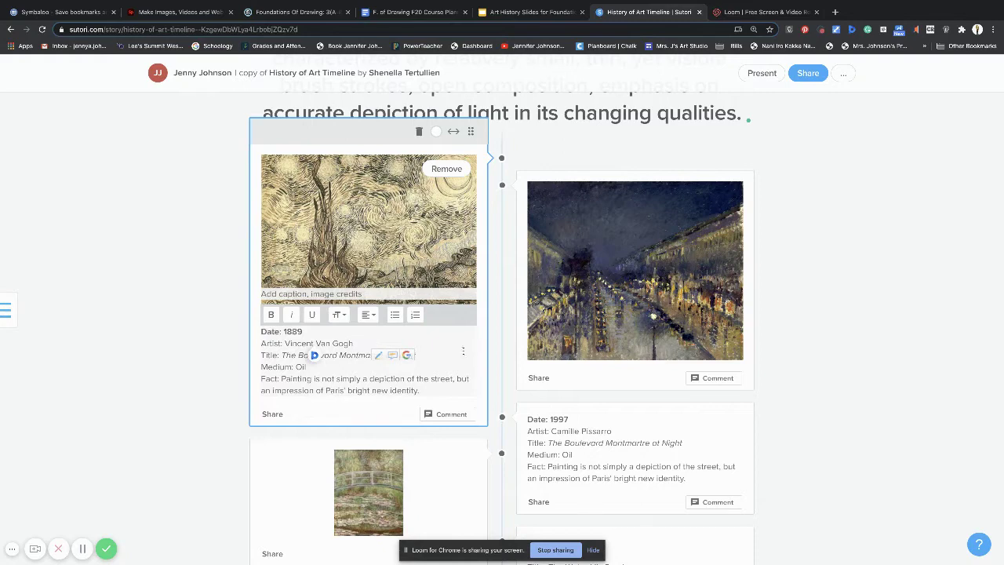
left_click(427, 357)
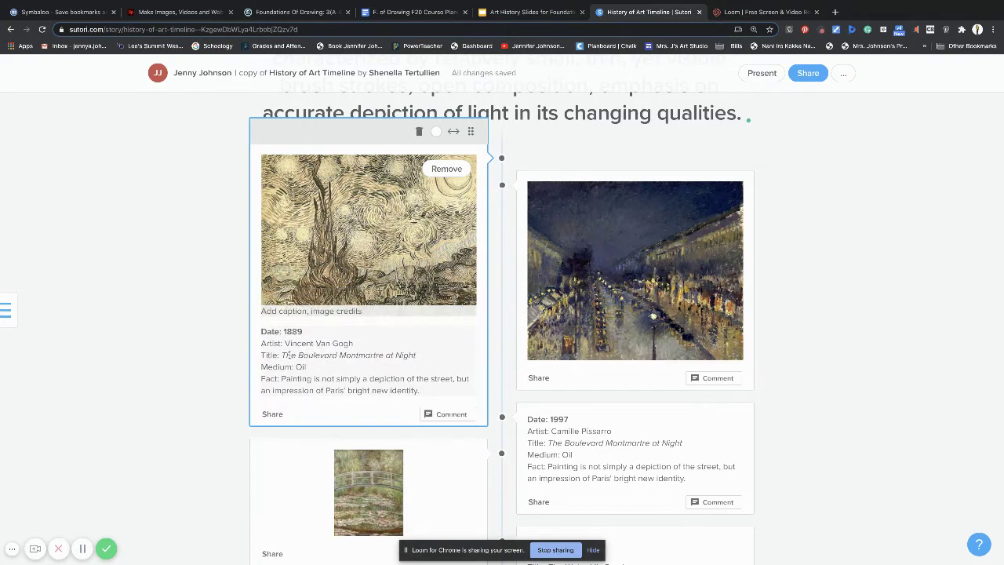
left_click_drag(283, 355, 444, 355)
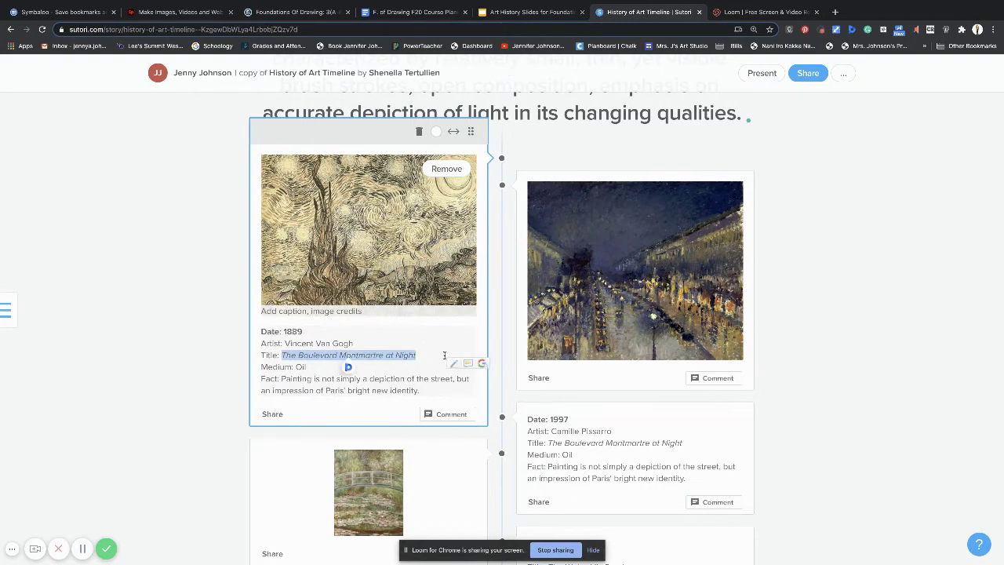
key("BackSpace")
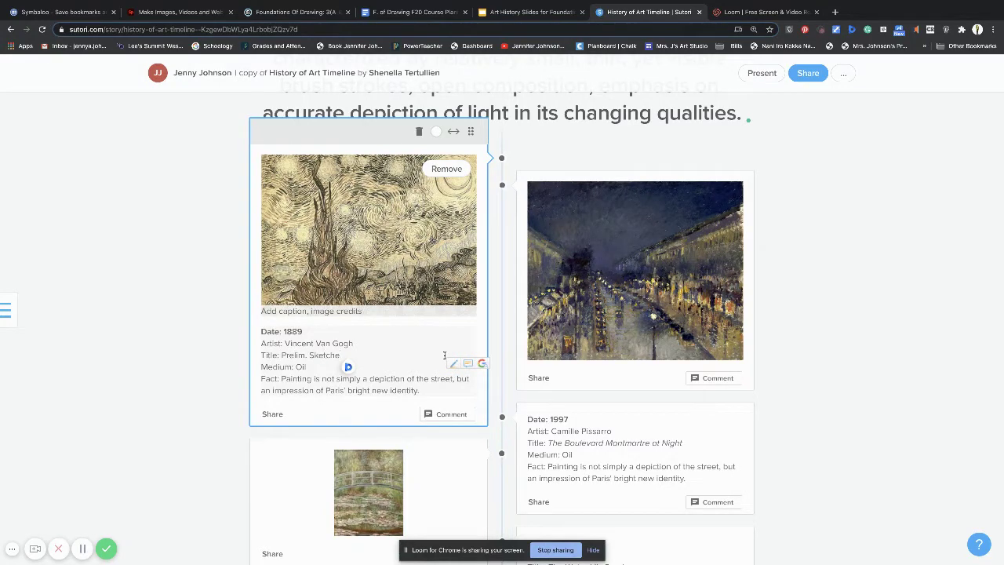
Step: Replace the medium in the van Gogh block with "Drawing, pen and ink on paper" copied from the slide caption
scroll(387, 367, "down", 1)
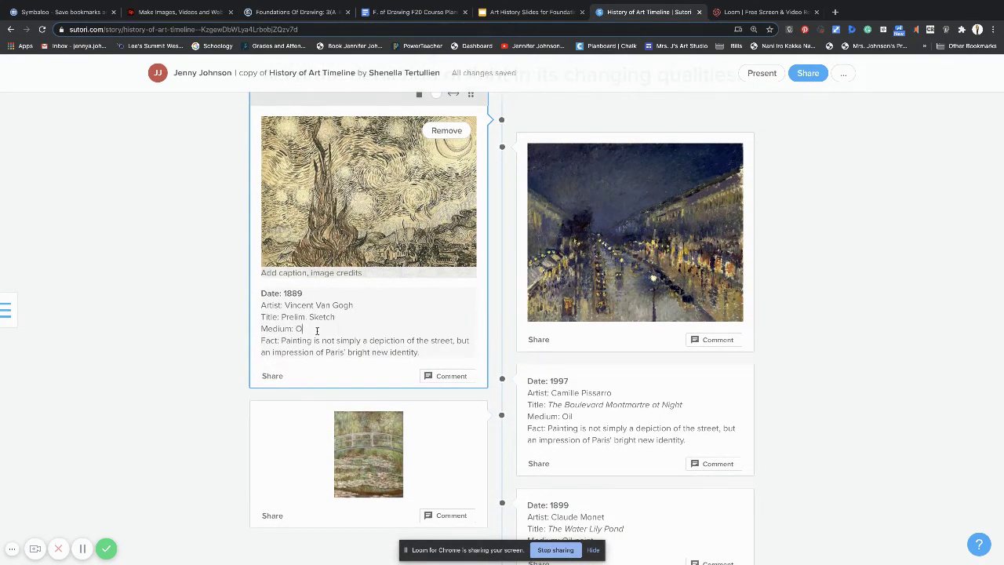
key("BackSpace")
left_click(536, 12)
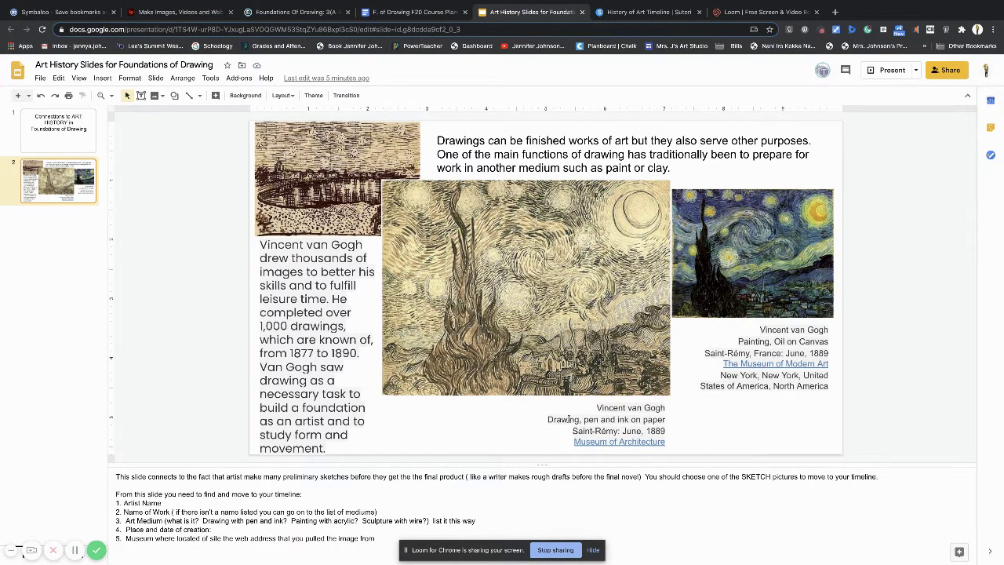
mouse_move(547, 419)
left_mouse_down()
mouse_move(680, 428)
mouse_move(665, 420)
left_mouse_up()
key("ctrl+c")
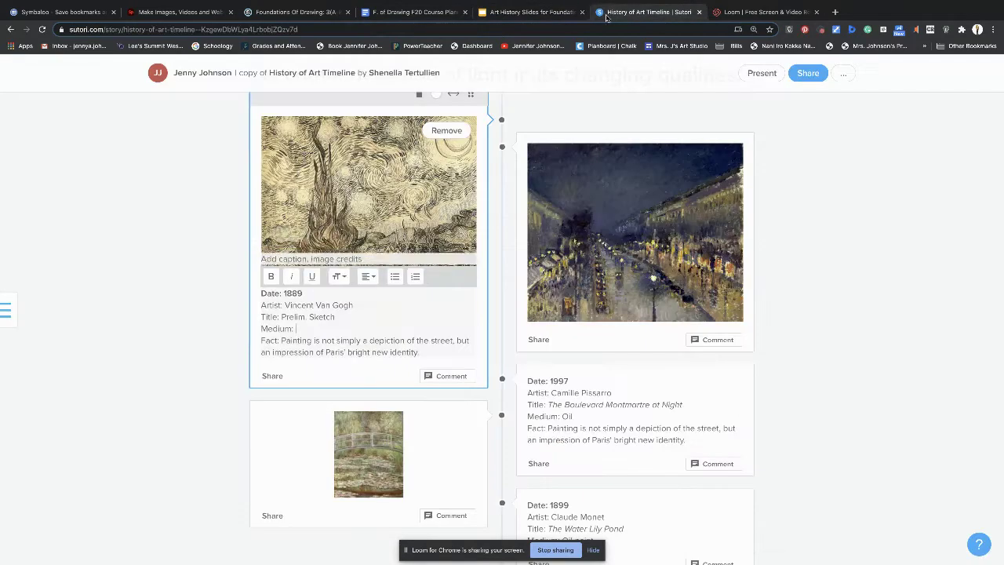
left_click(610, 12)
left_click(317, 329)
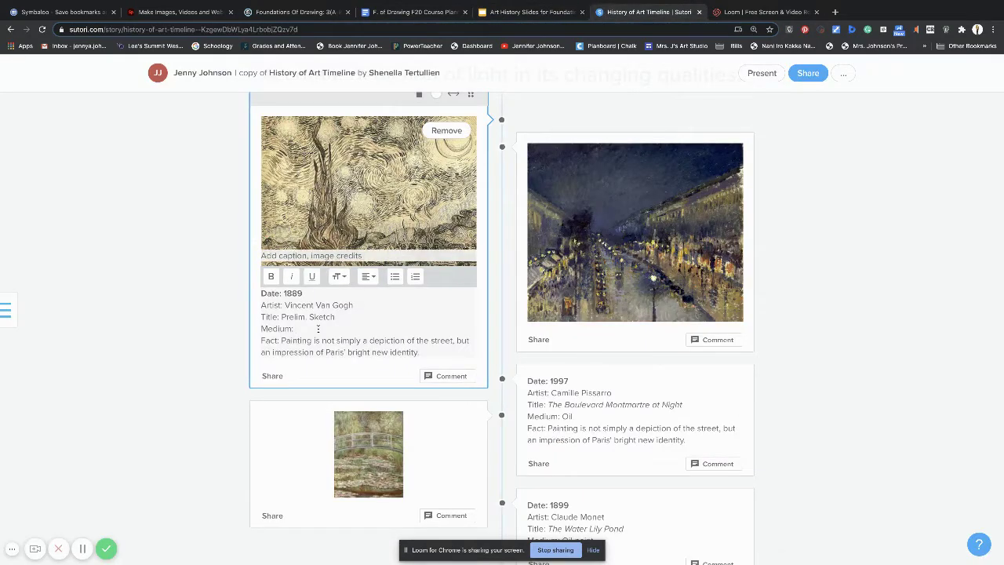
key("ctrl+v")
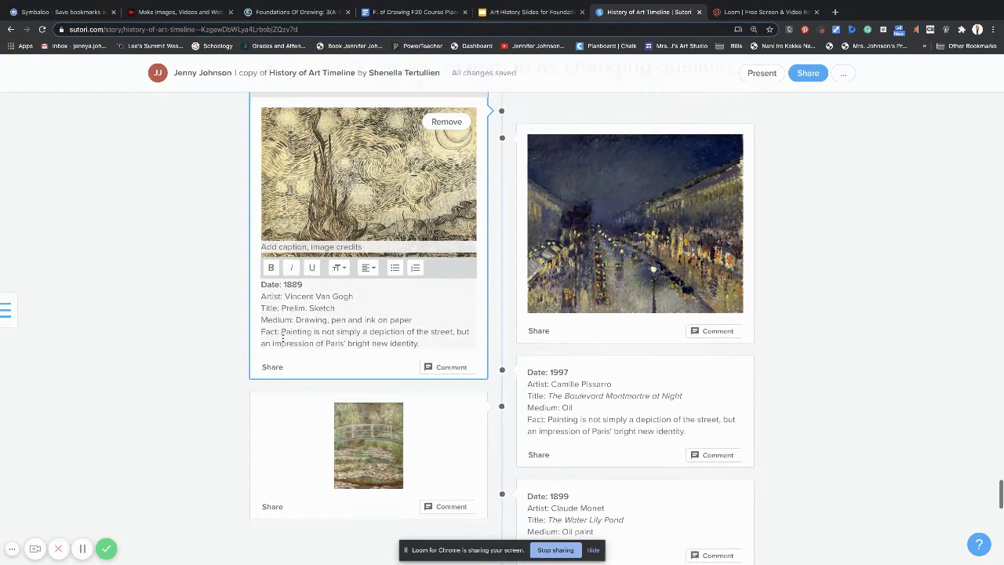
Step: Replace the fact with one saying Vincent Van Gogh created thousands of preliminary sketches before painting, much like thumbnail sketches used to practice drawings in class
left_click_drag(282, 340, 440, 346)
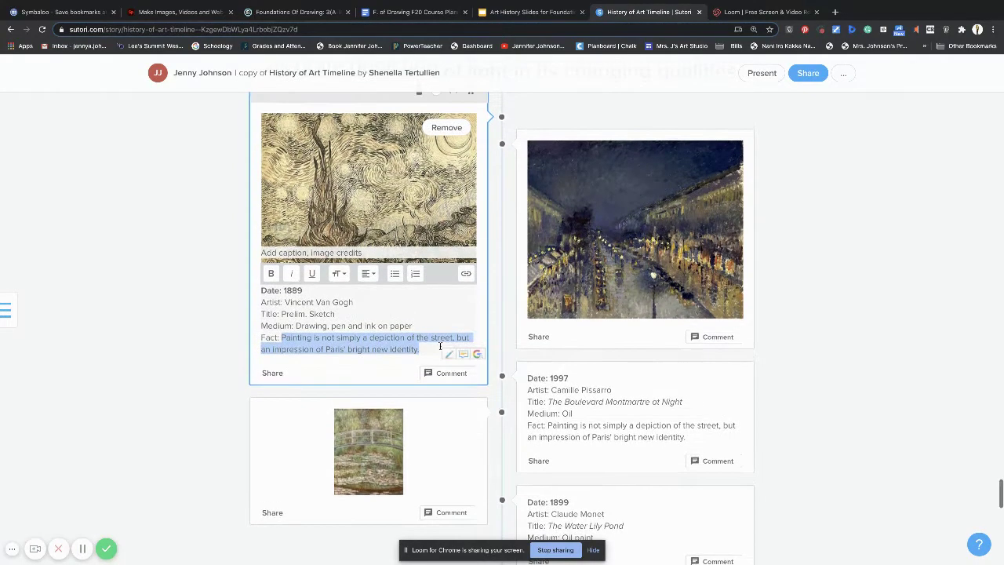
key("BackSpace")
left_click(530, 12)
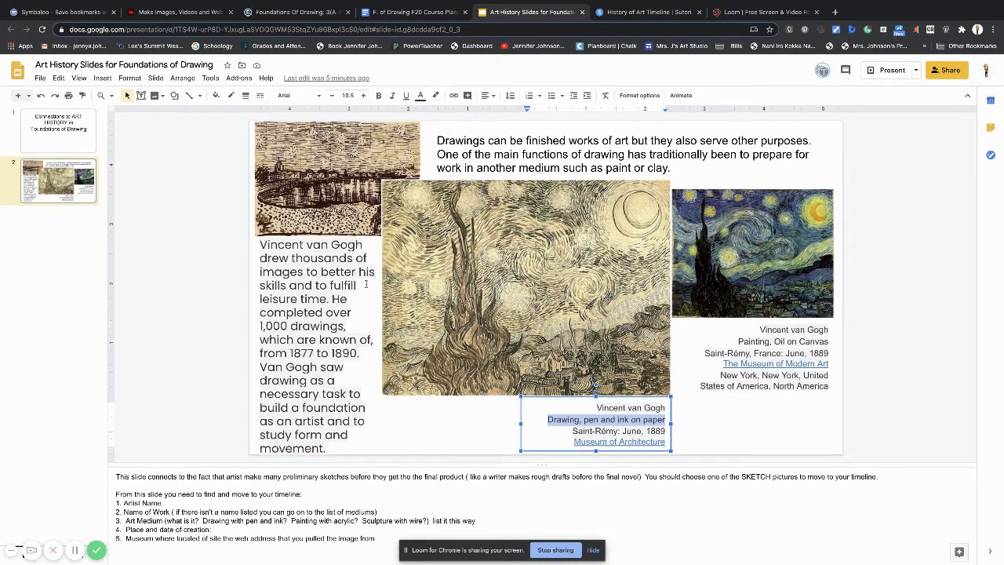
left_click(628, 13)
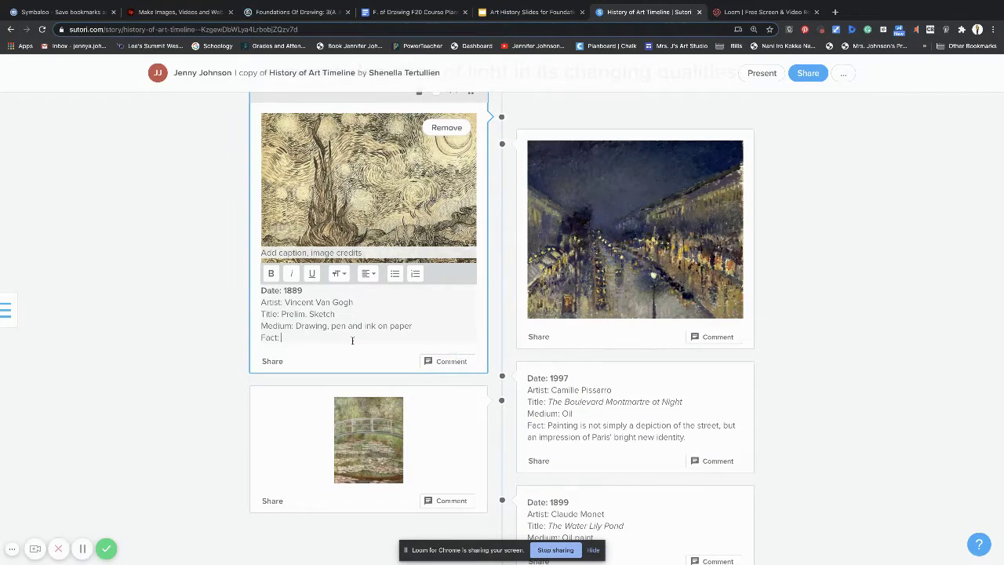
type("ent Van Gogh created thousands of preliminary")
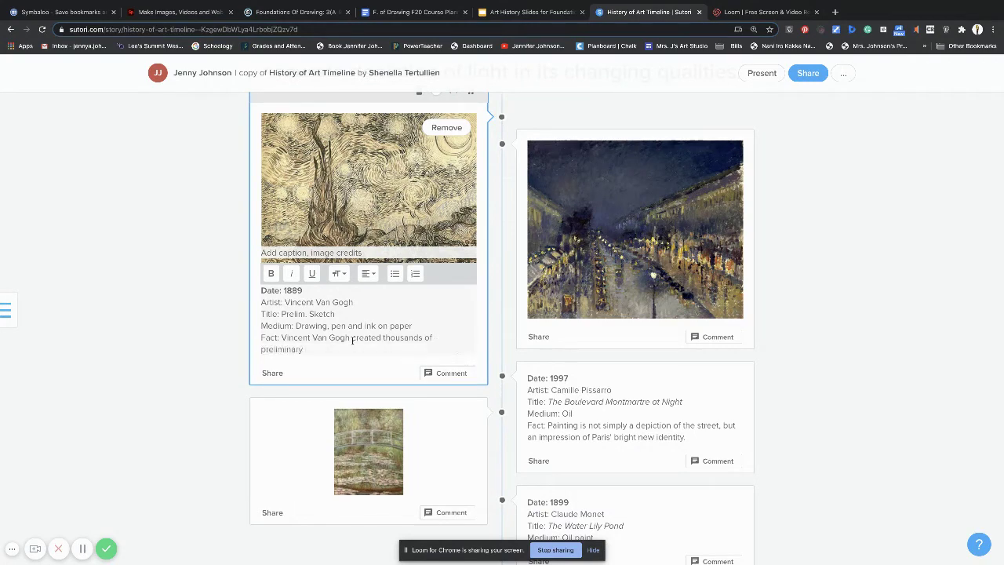
type(" sketches before he bag")
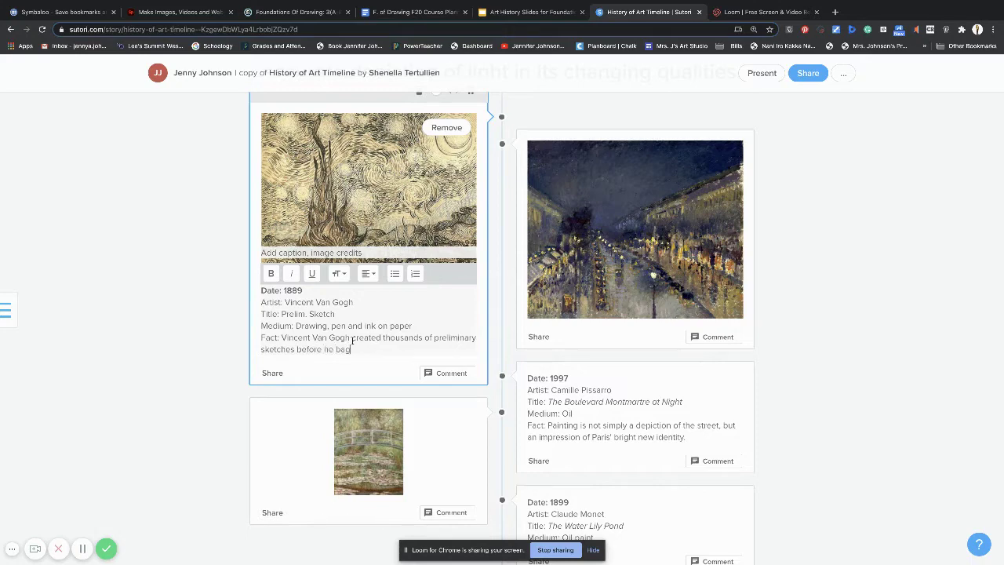
type("an a paining much much like a thumb")
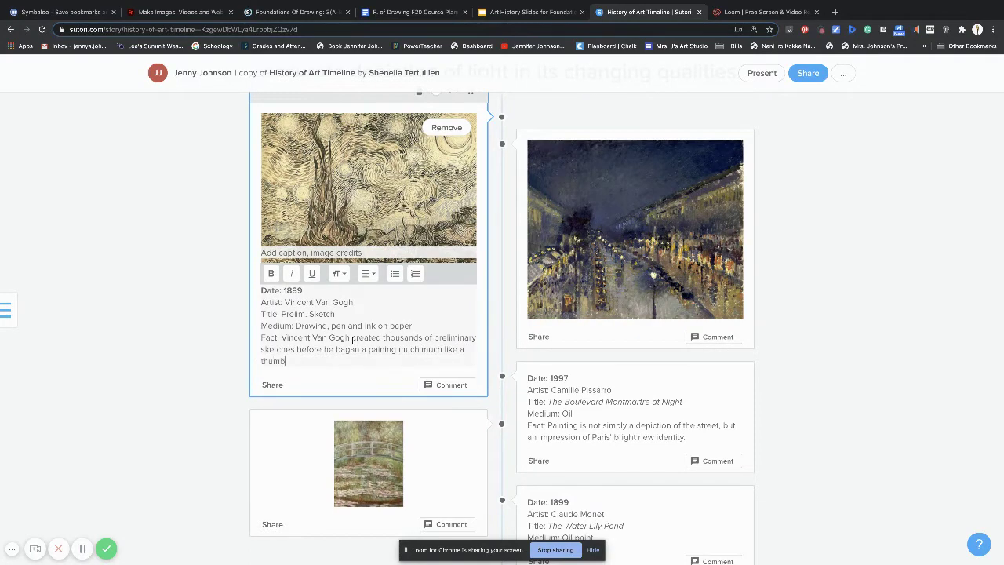
type("nail sketch I will use to practice")
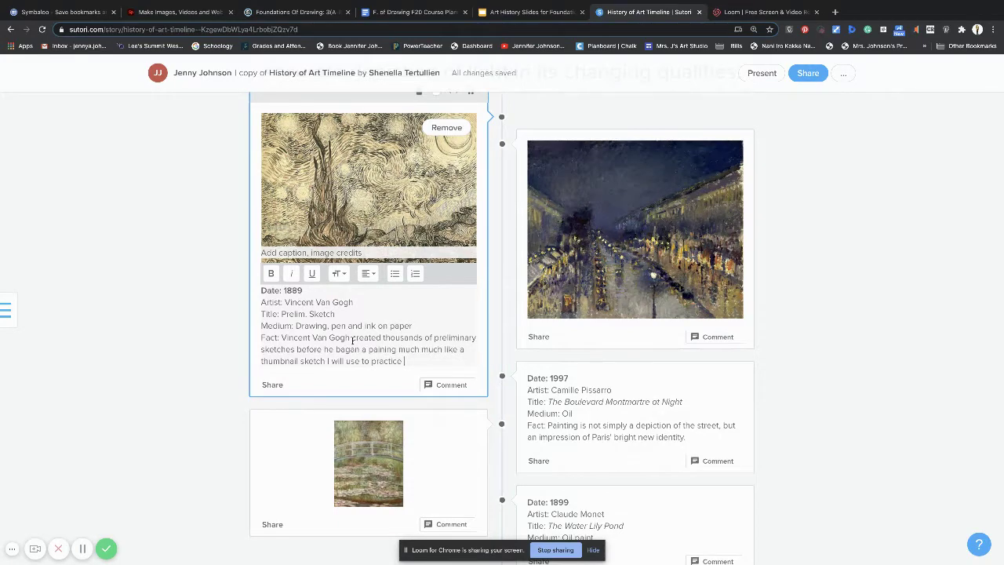
type(" drawings in class.")
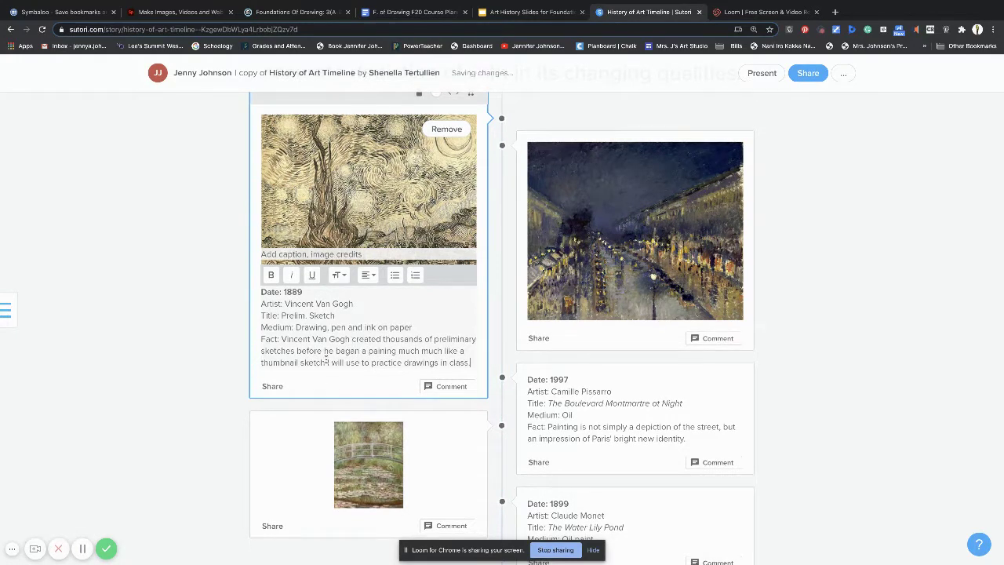
Step: Add a line below the medium and paste in the linked text "Museum of Architecture" copied from the drawing's slide caption
scroll(323, 360, "up", 1)
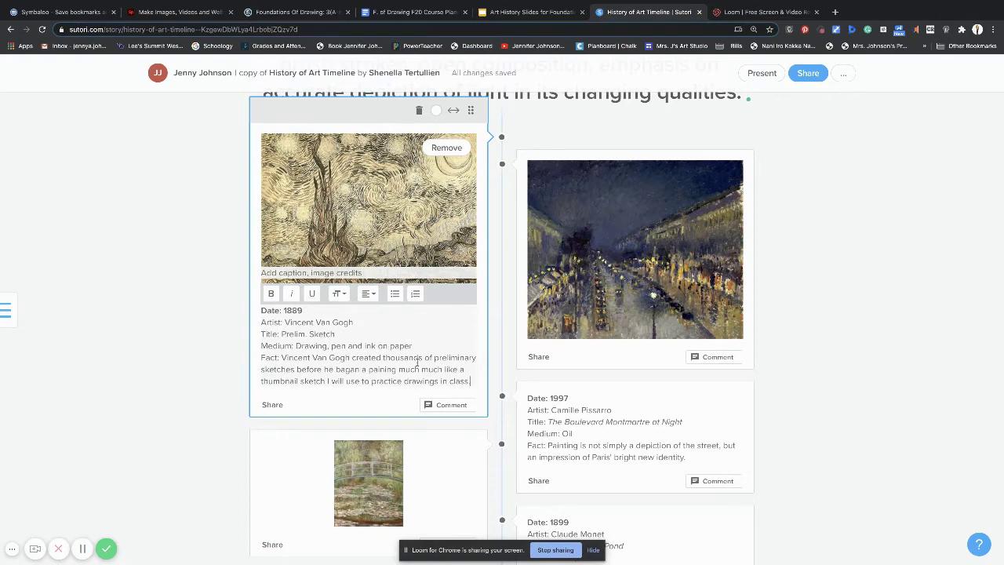
scroll(417, 362, "down", 2)
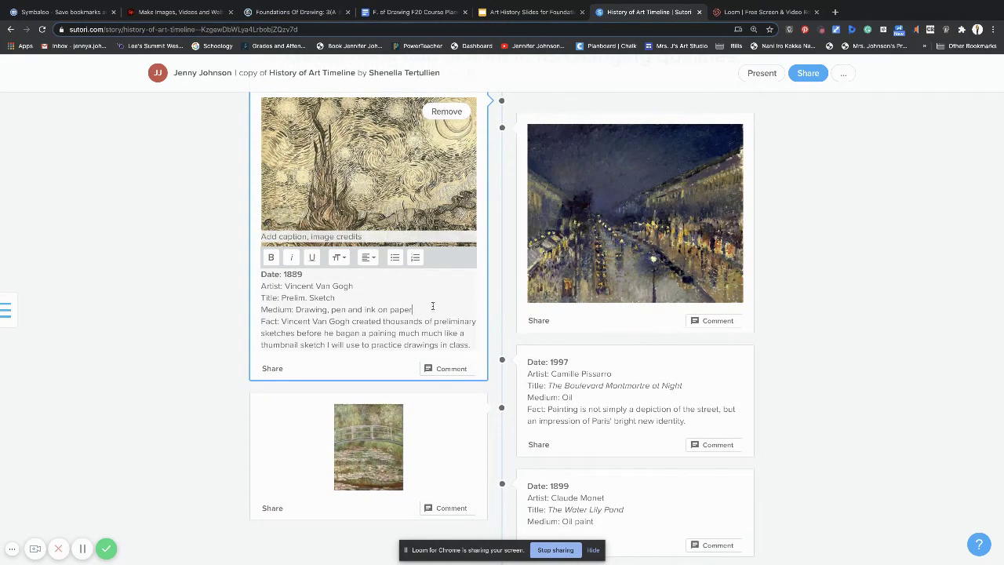
key("Return")
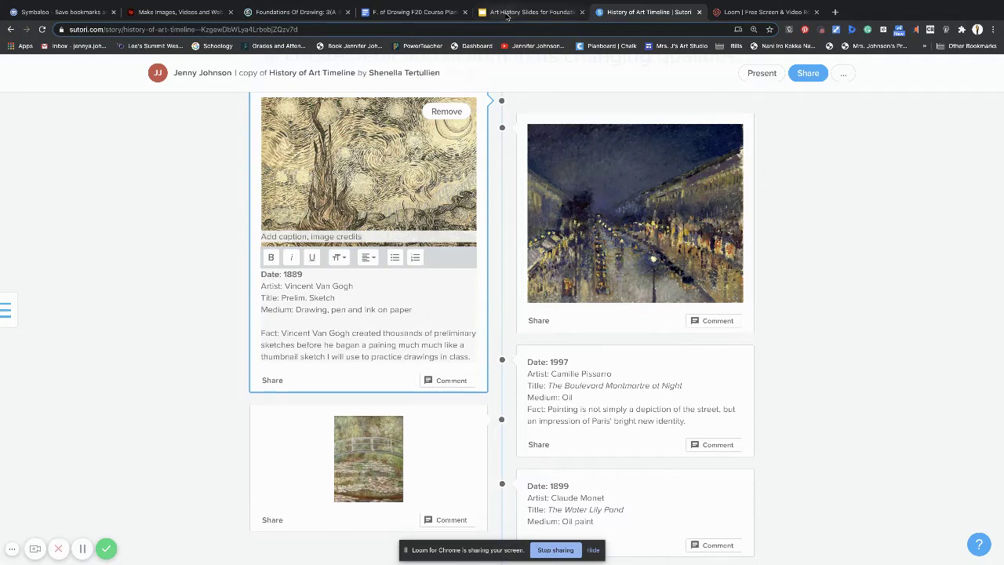
left_click(507, 13)
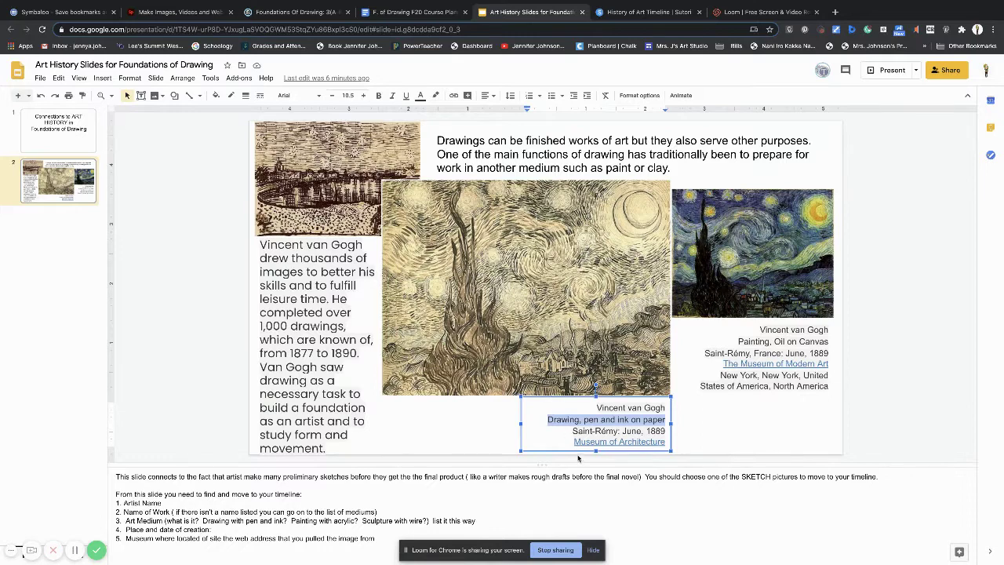
left_click_drag(574, 441, 674, 446)
key("ctrl+c")
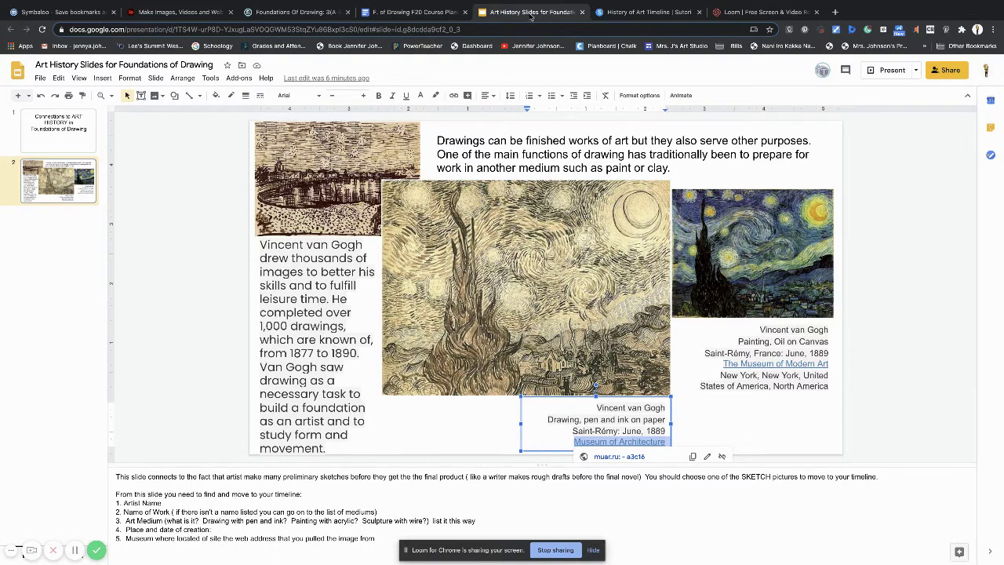
left_click(639, 12)
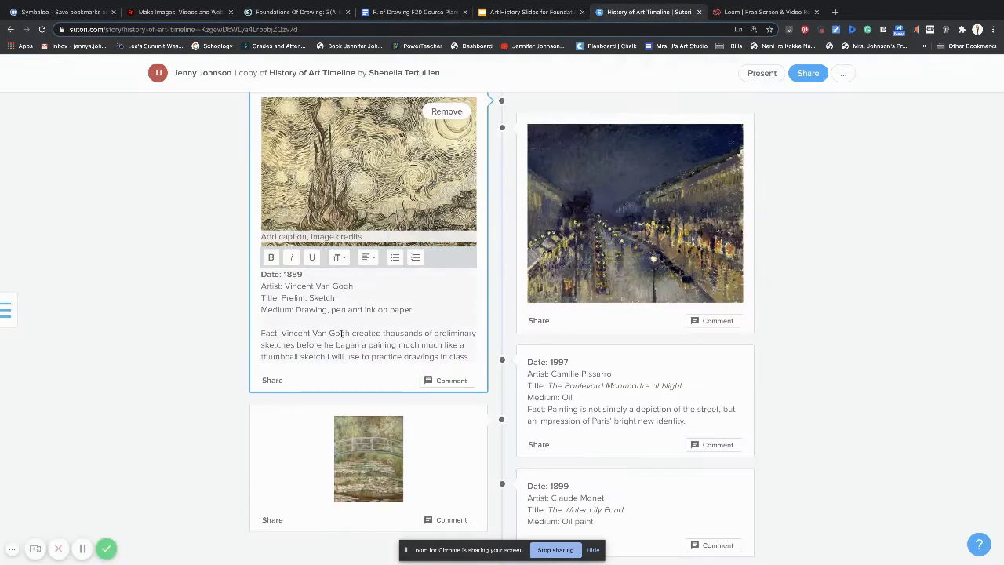
key("ctrl+v")
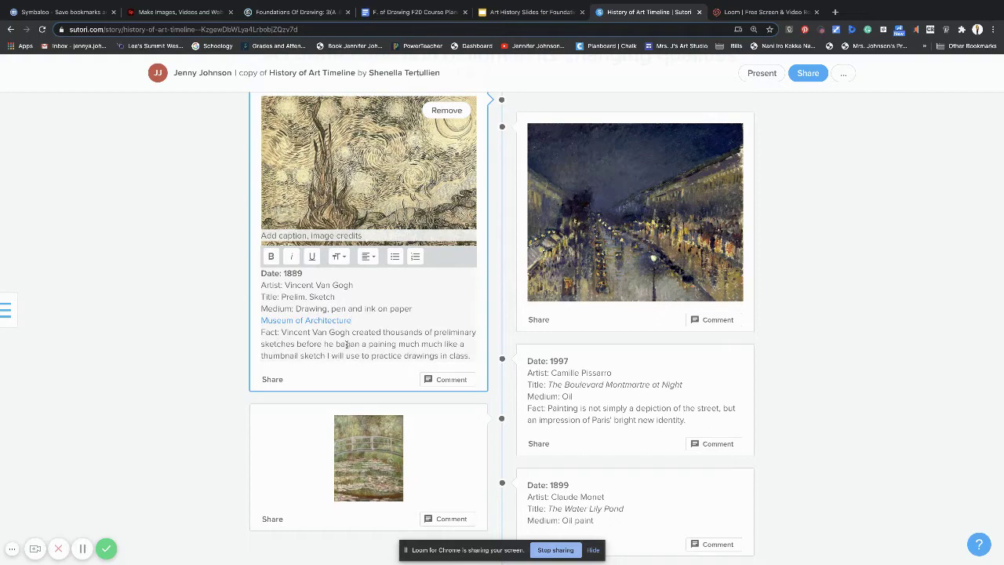
Step: Check the completed 1889 van Gogh block and leave its editing mode
scroll(346, 343, "up", 3)
scroll(362, 367, "down", 2)
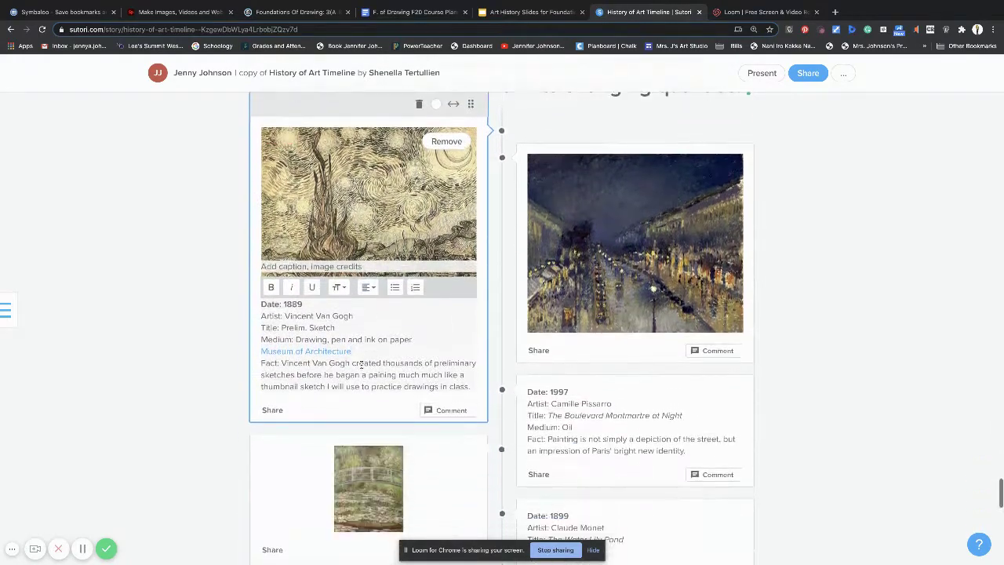
scroll(361, 363, "down", 1)
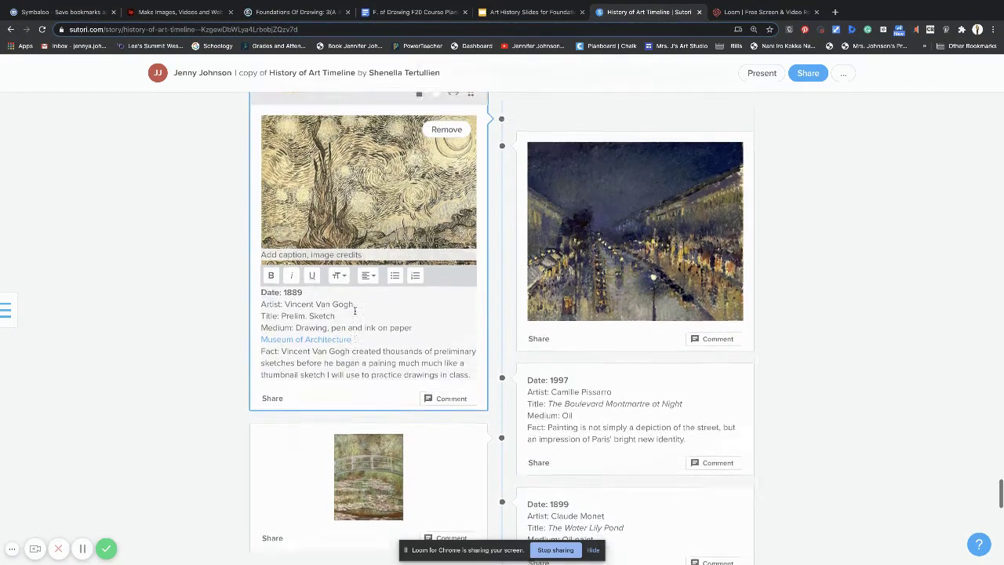
scroll(354, 312, "up", 3)
scroll(181, 312, "down", 2)
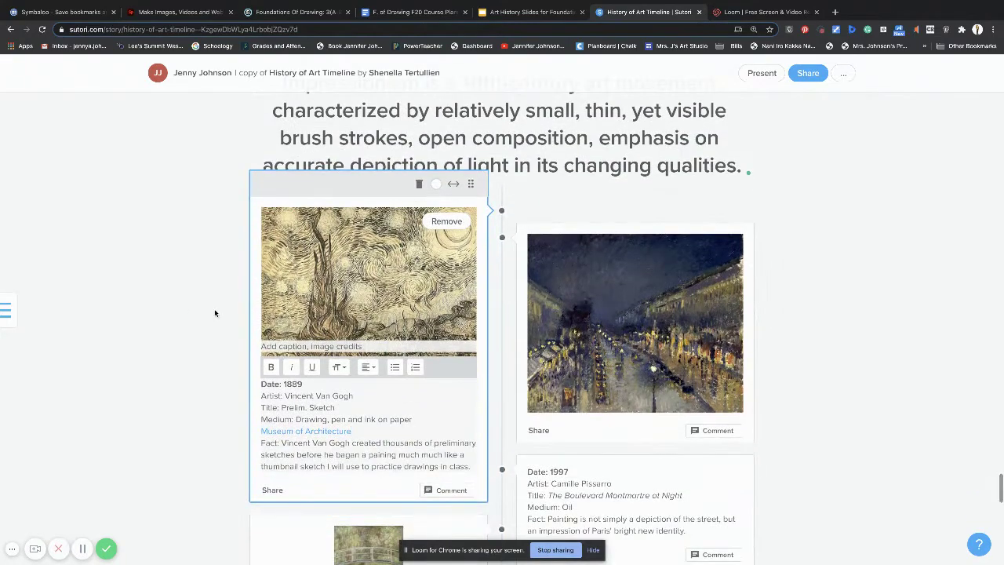
left_click(214, 308)
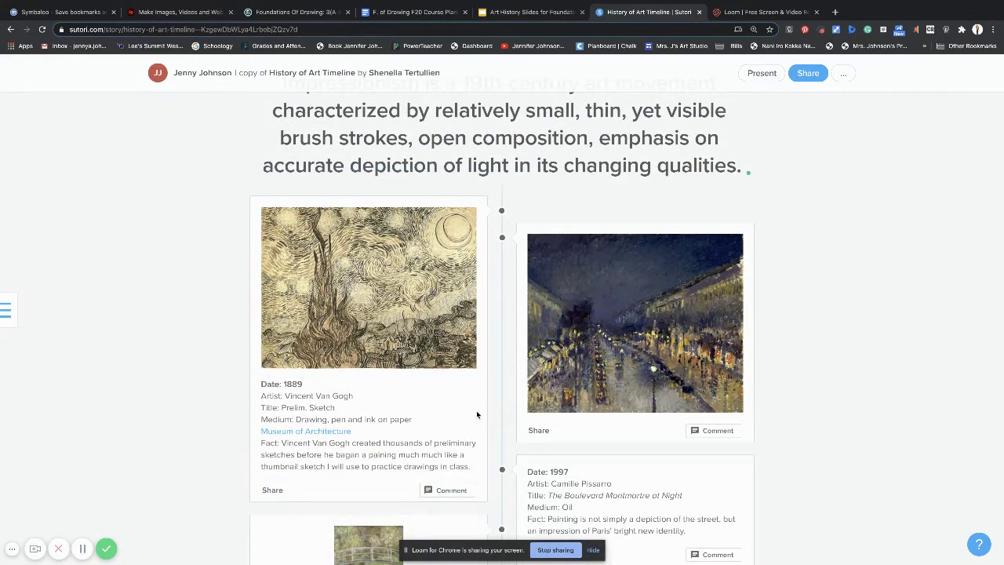
Step: Examine the finished van Gogh block against the neighbouring Impressionism Period entries and the surrounding periods of the timeline
scroll(476, 411, "down", 1)
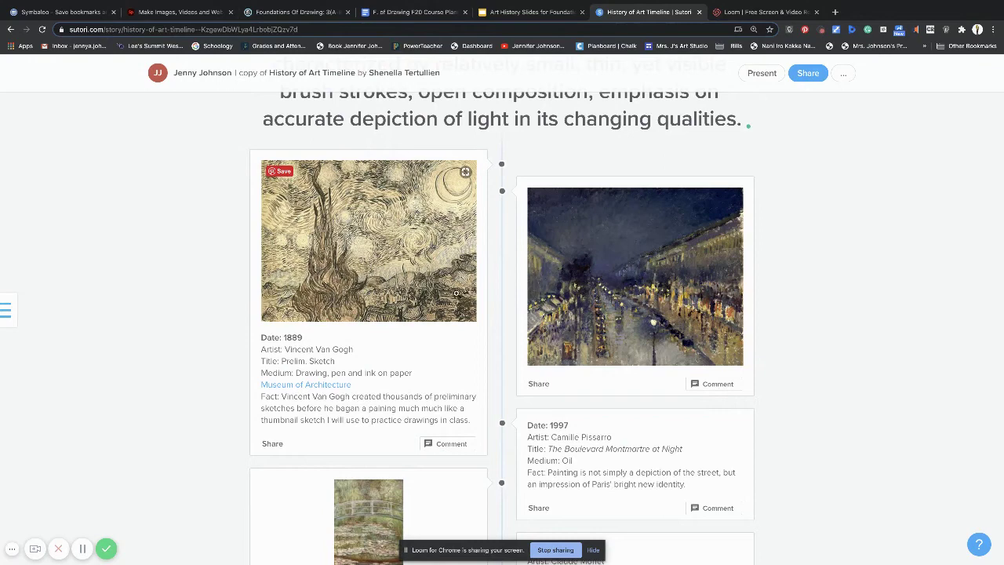
scroll(651, 330, "down", 3)
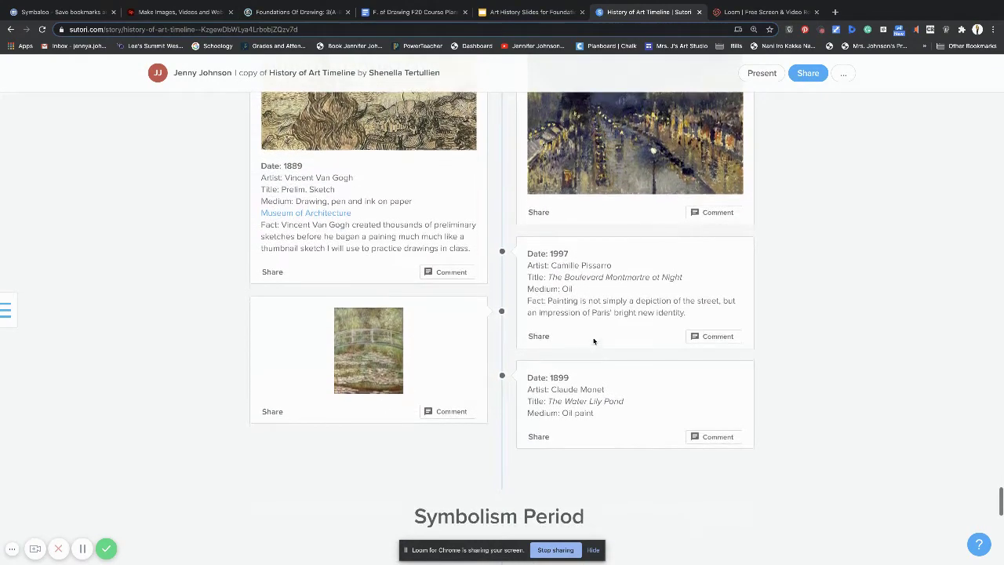
scroll(530, 375, "up", 1)
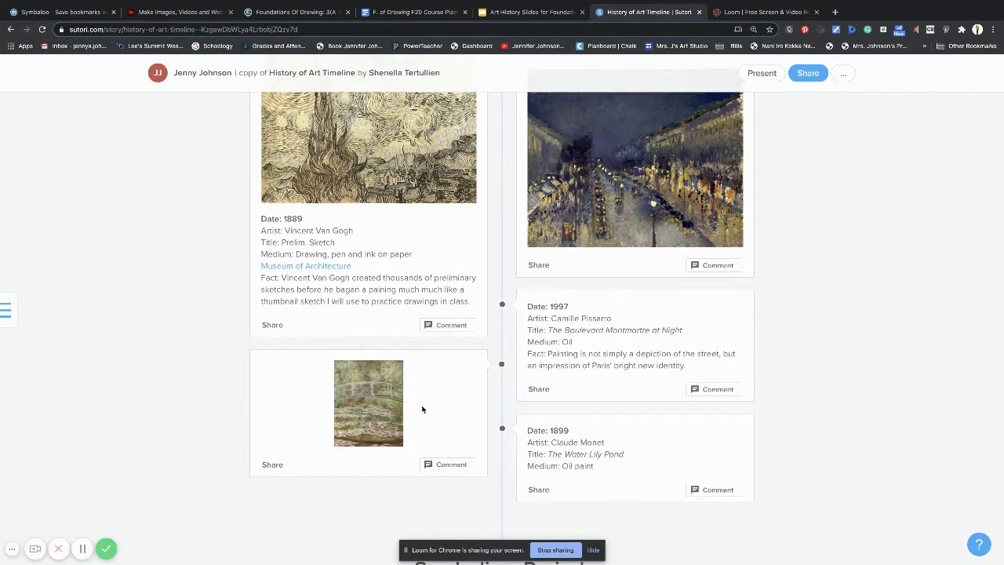
mouse_move(401, 406)
scroll(523, 400, "up", 1)
scroll(524, 400, "up", 6)
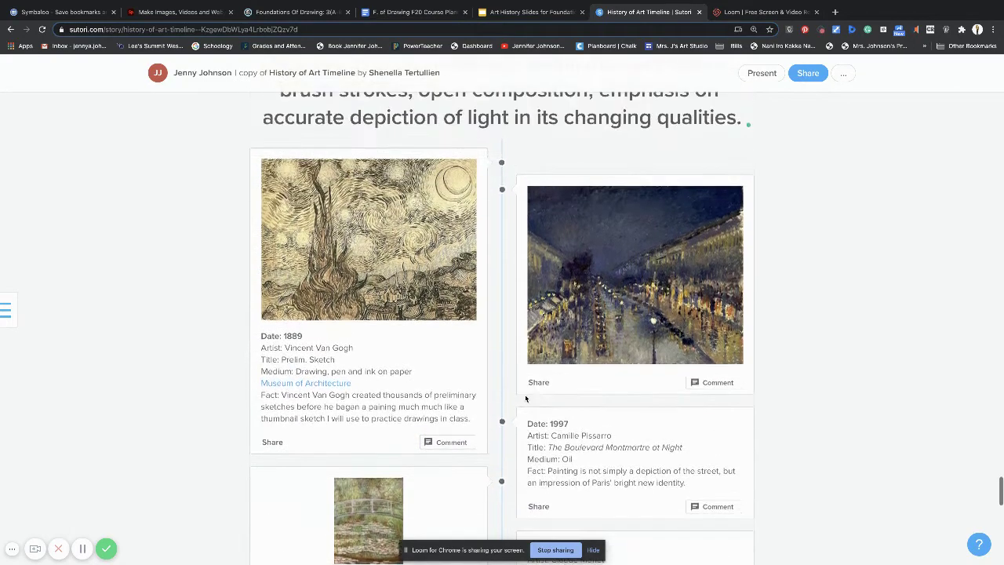
scroll(526, 394, "up", 5)
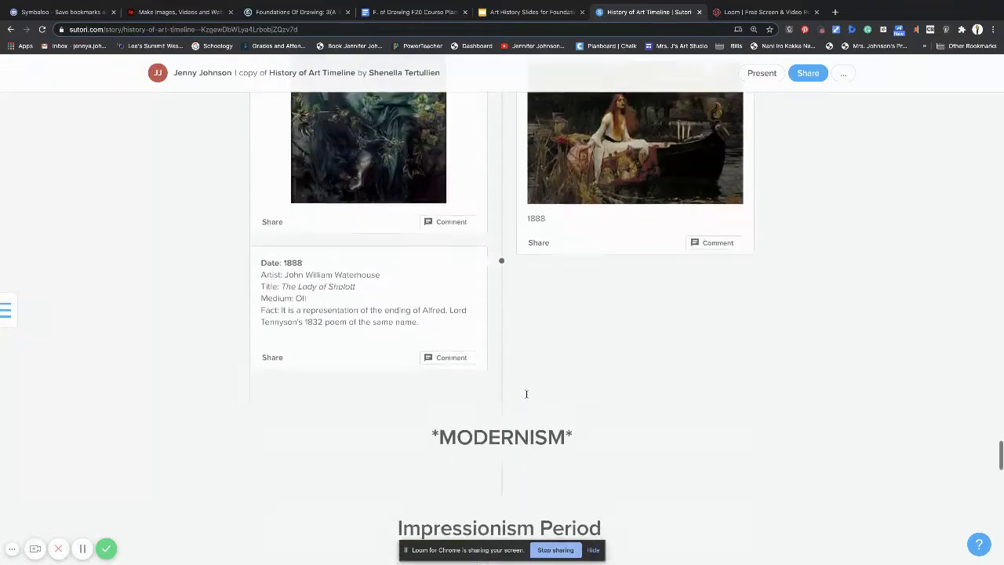
scroll(526, 396, "down", 6)
scroll(527, 399, "down", 2)
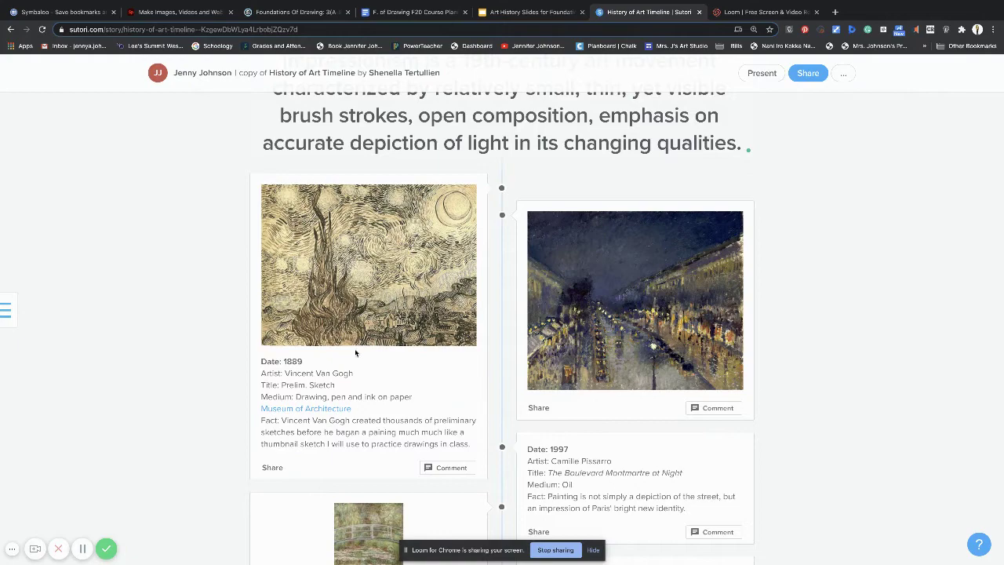
scroll(355, 353, "down", 6)
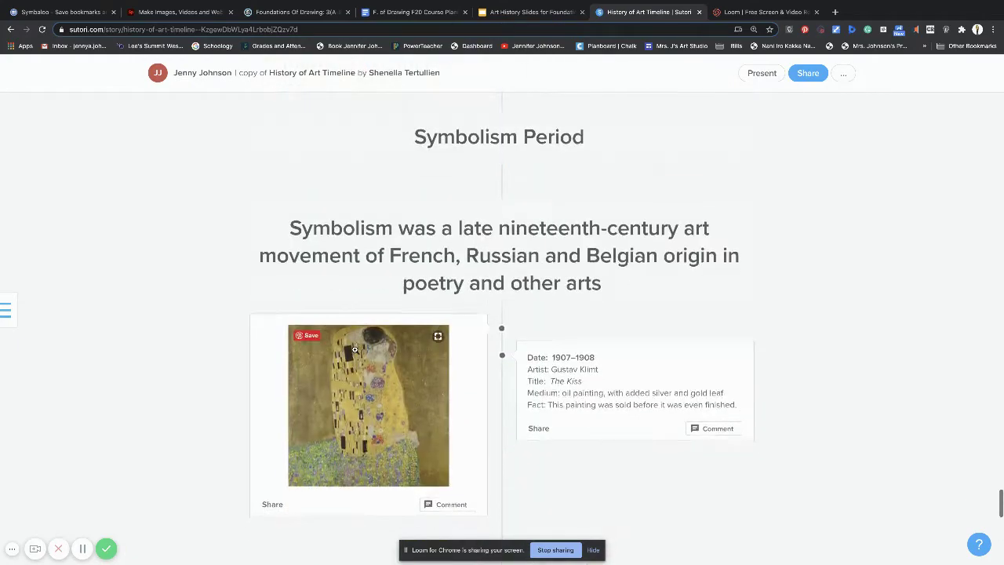
scroll(355, 349, "up", 9)
scroll(355, 350, "down", 3)
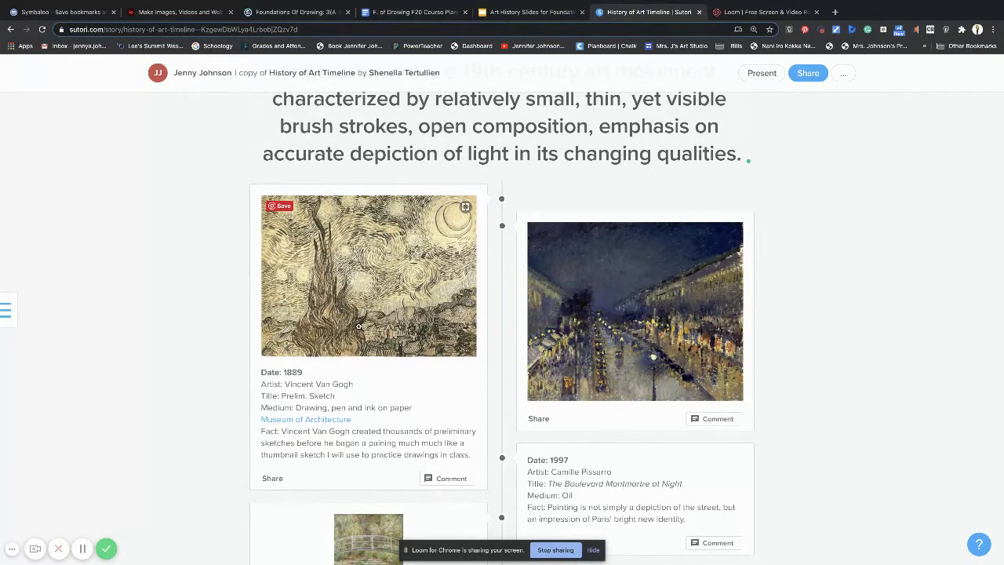
scroll(392, 335, "down", 3)
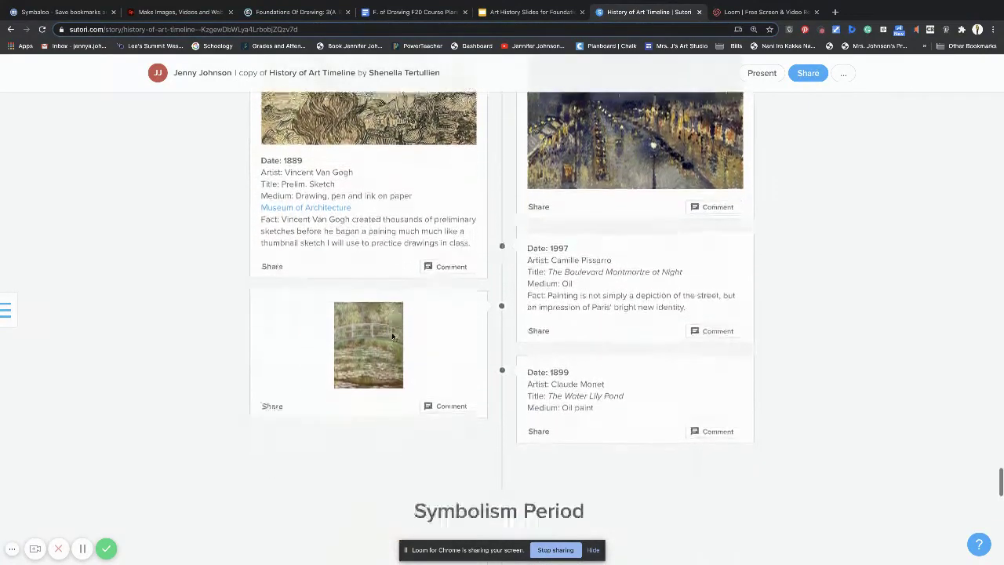
scroll(392, 336, "up", 5)
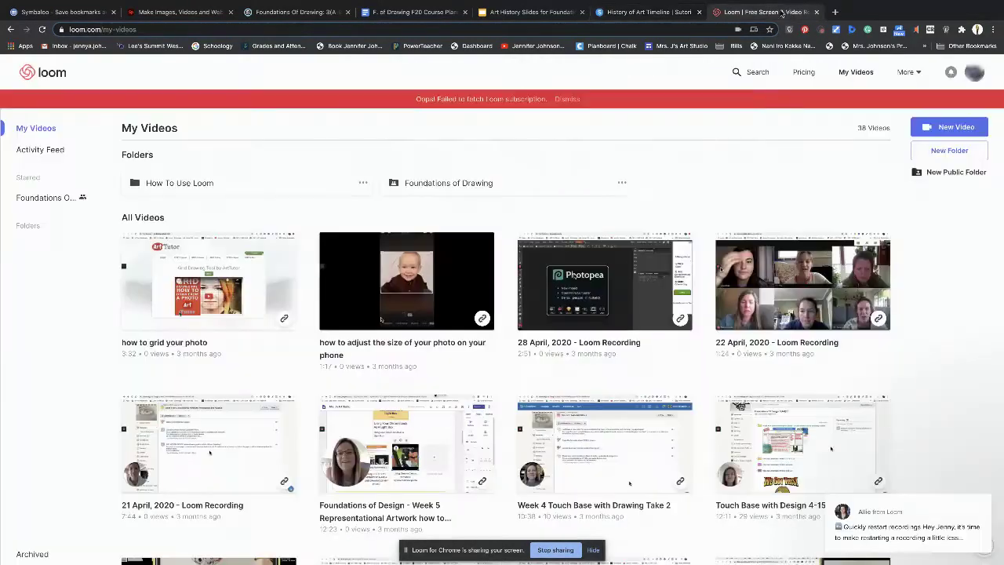
left_click(782, 12)
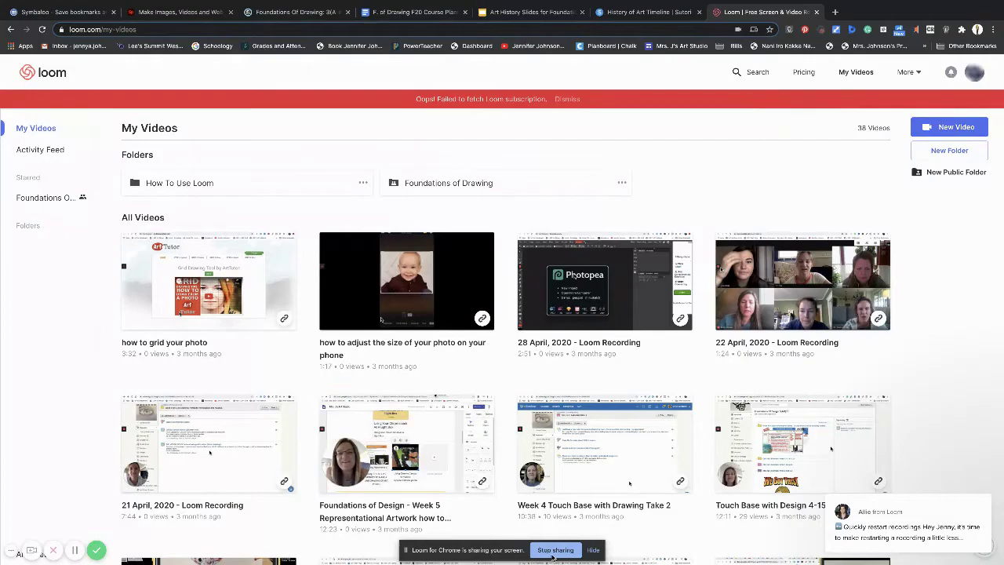